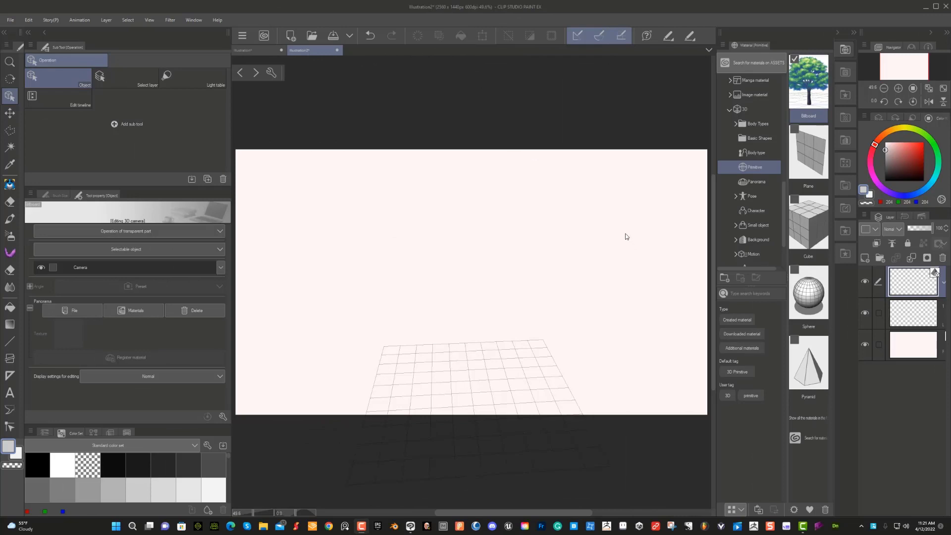
Drop three tree billboards into the scene and arrange them in a row, newest at the left
left_click_drag(817, 73, 429, 354)
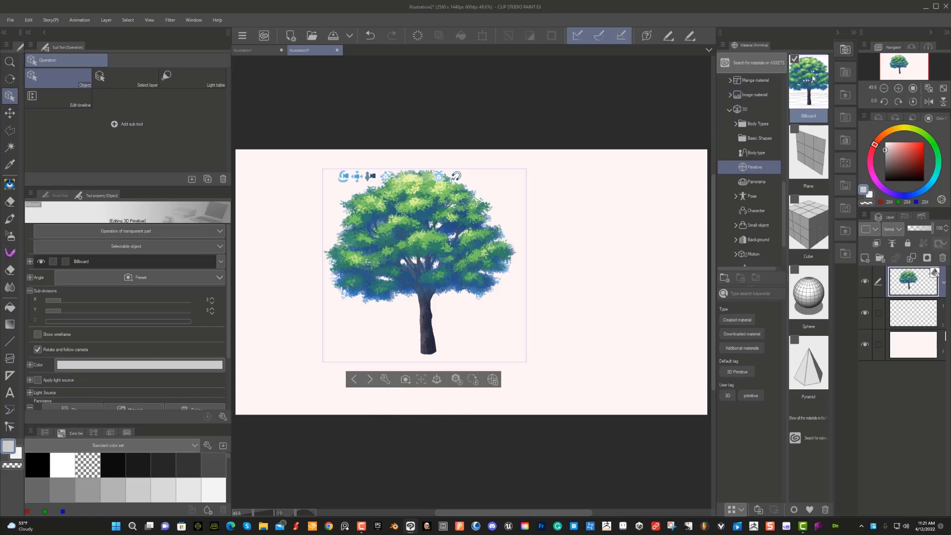
left_click_drag(809, 88, 548, 323)
left_click_drag(685, 326, 684, 325)
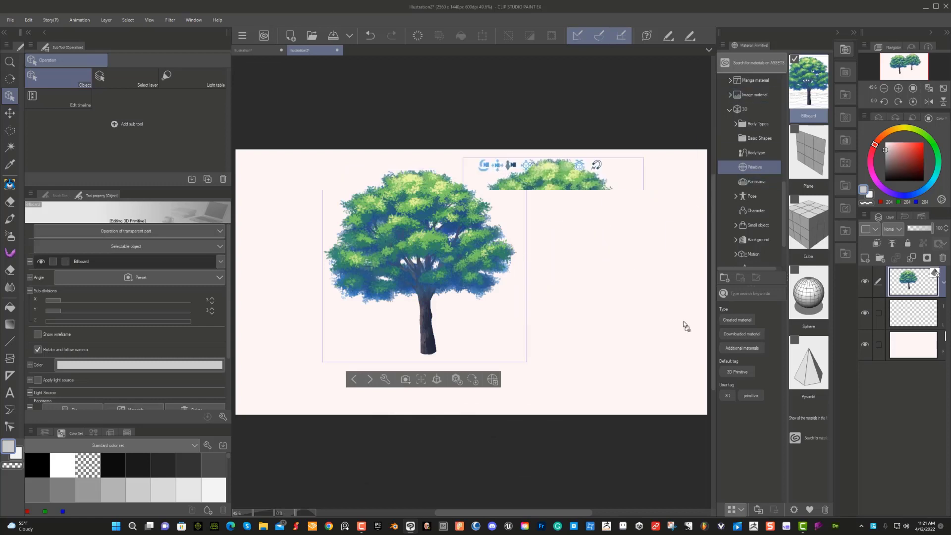
left_click_drag(619, 318, 649, 356)
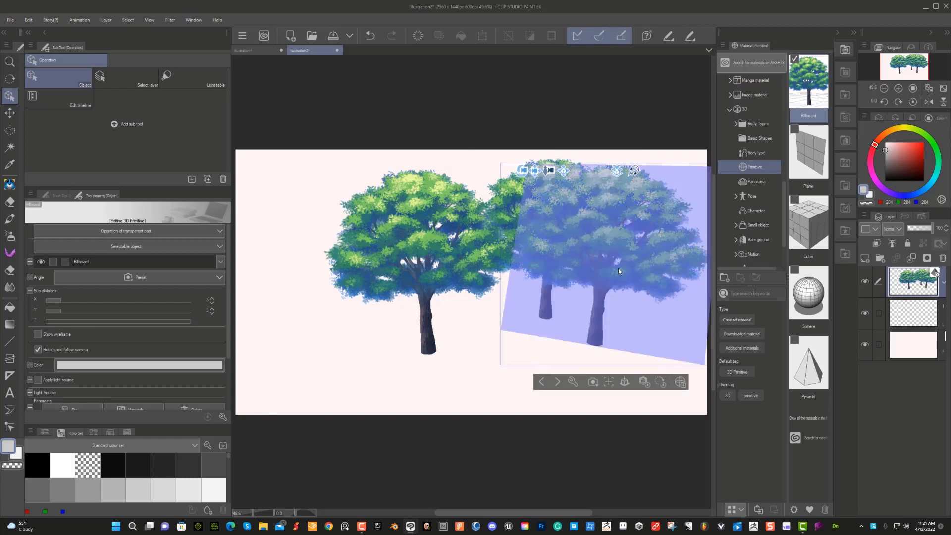
left_click(618, 286)
left_click_drag(601, 360, 330, 297)
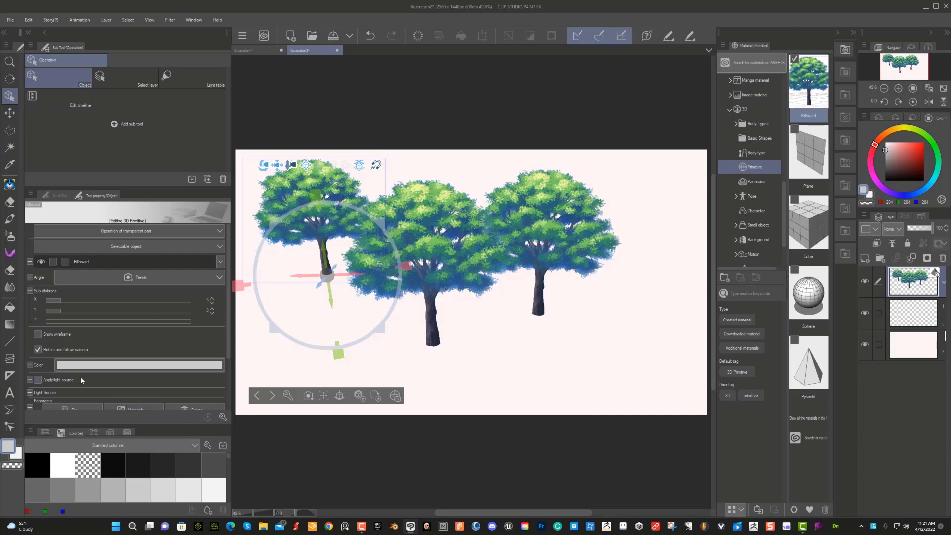
Turn off Rotate and follow camera for the left tree, then orbit to compare the billboards
left_click(37, 349)
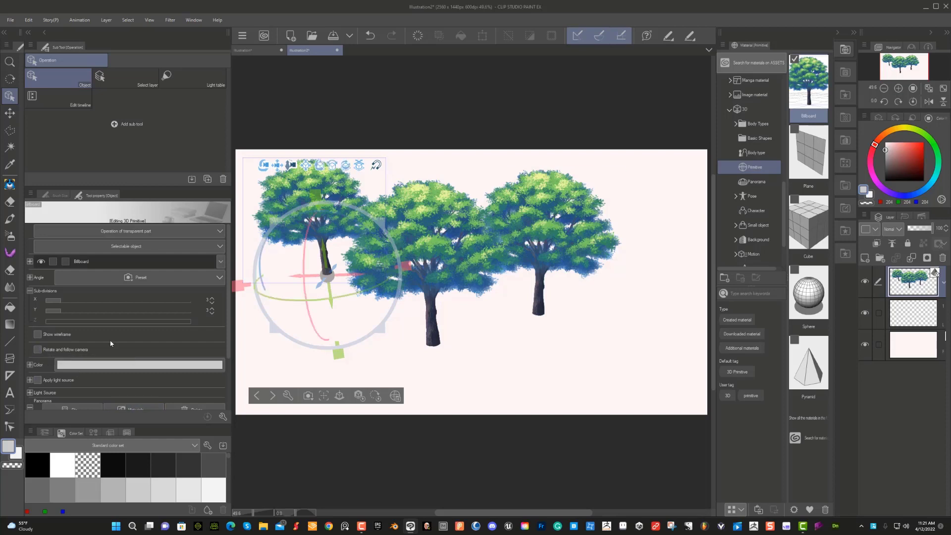
left_click_drag(251, 260, 420, 228)
left_click(445, 238)
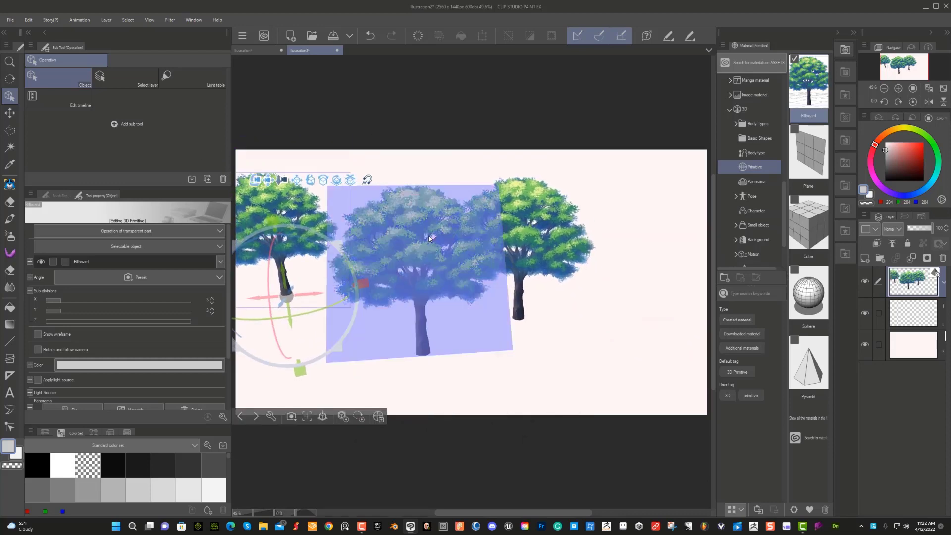
left_click(513, 230)
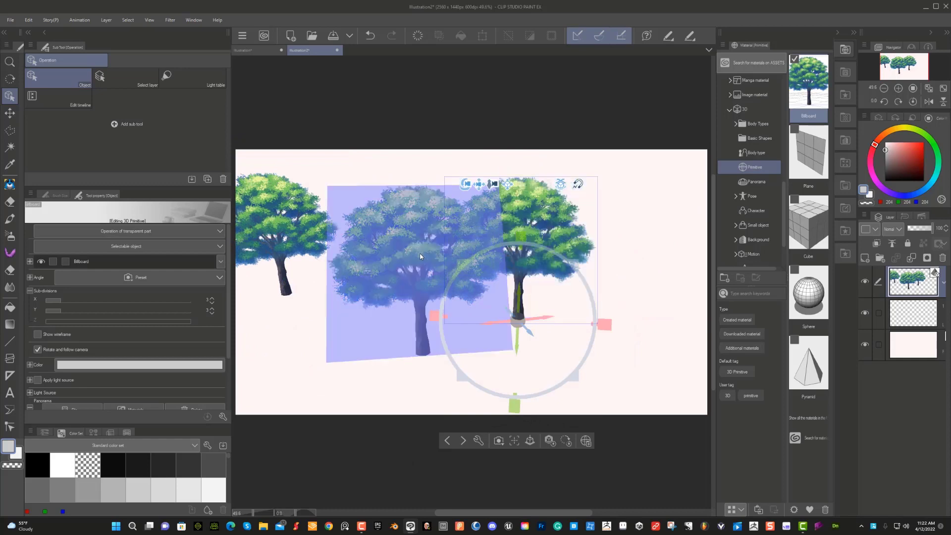
left_click(261, 233)
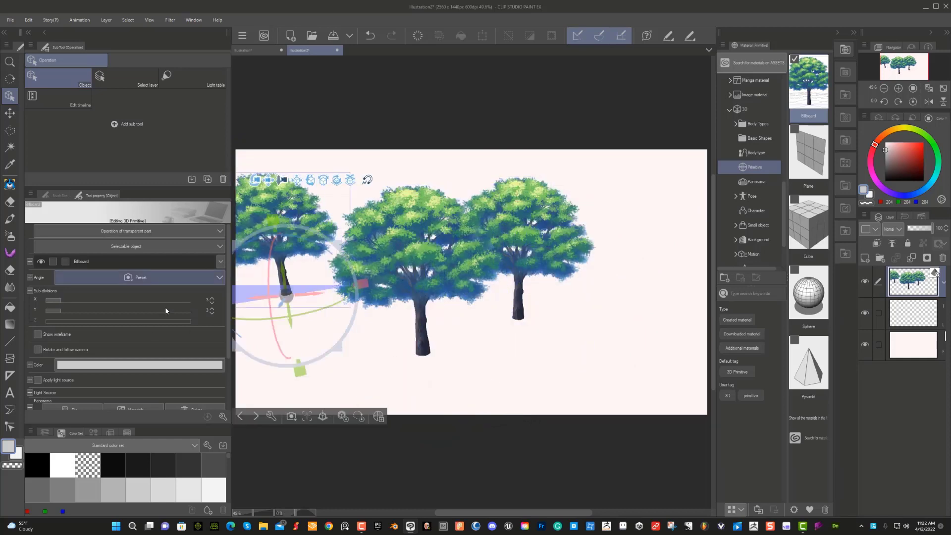
Turn off Rotate and follow camera for the right tree and orbit to check it
left_click(388, 232)
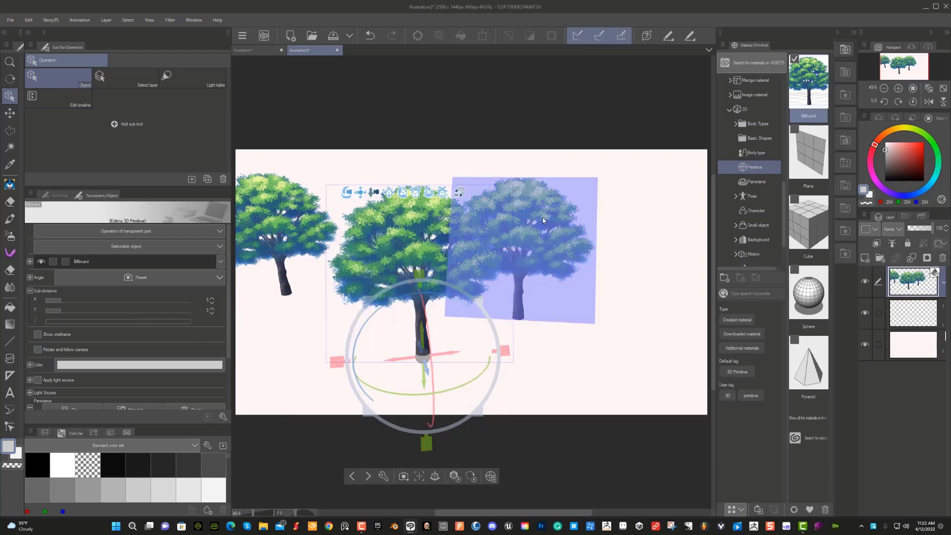
left_click(542, 218)
left_click(38, 349)
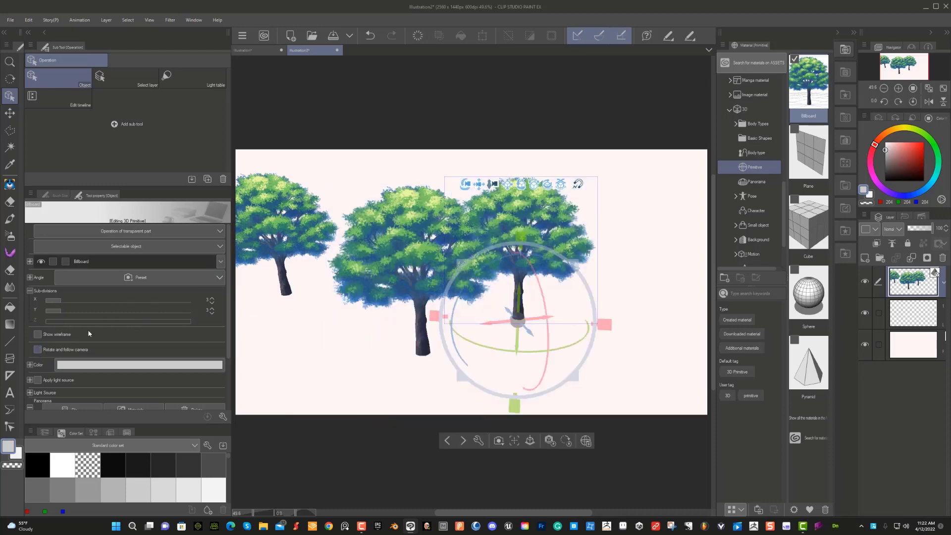
mouse_move(464, 182)
left_mouse_down()
mouse_move(373, 183)
mouse_move(265, 157)
mouse_move(424, 167)
mouse_move(466, 186)
mouse_move(449, 175)
left_mouse_up()
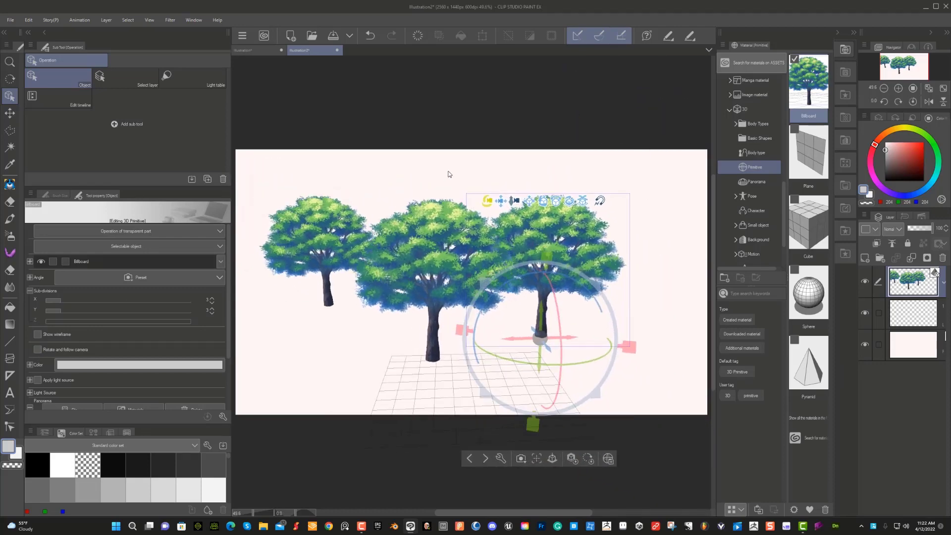
left_click(434, 255)
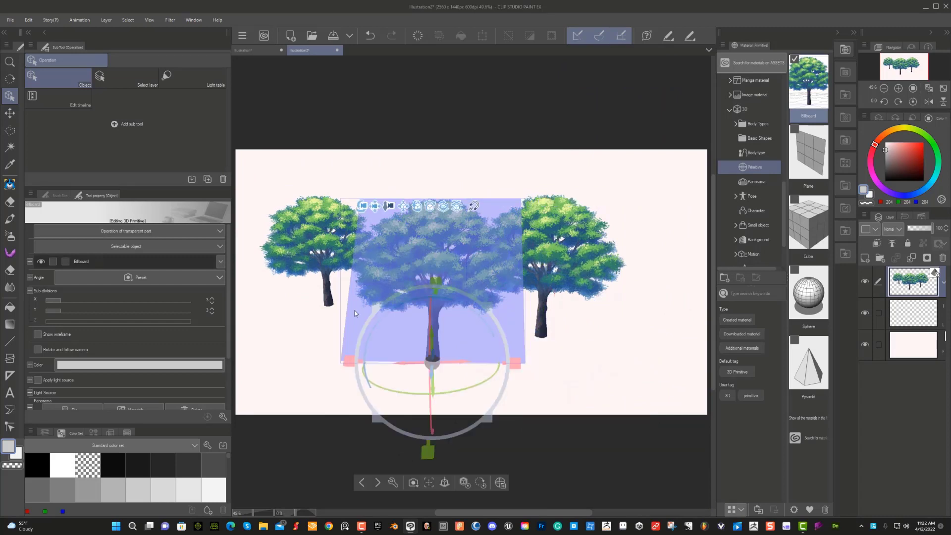
Open Sub Tool Detail, browse Allocate, Panorama, Light source and Shadow, and settle on Primitive
left_click(222, 417)
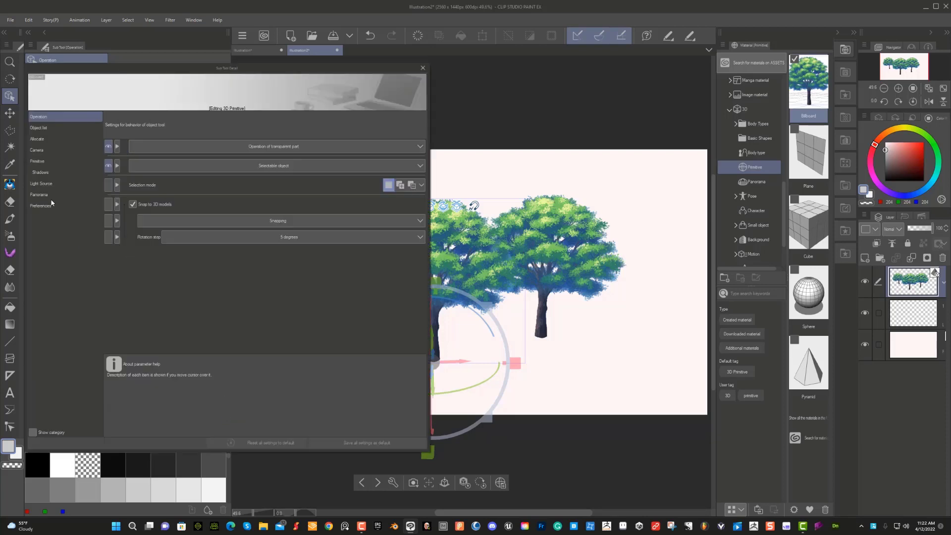
left_click(43, 142)
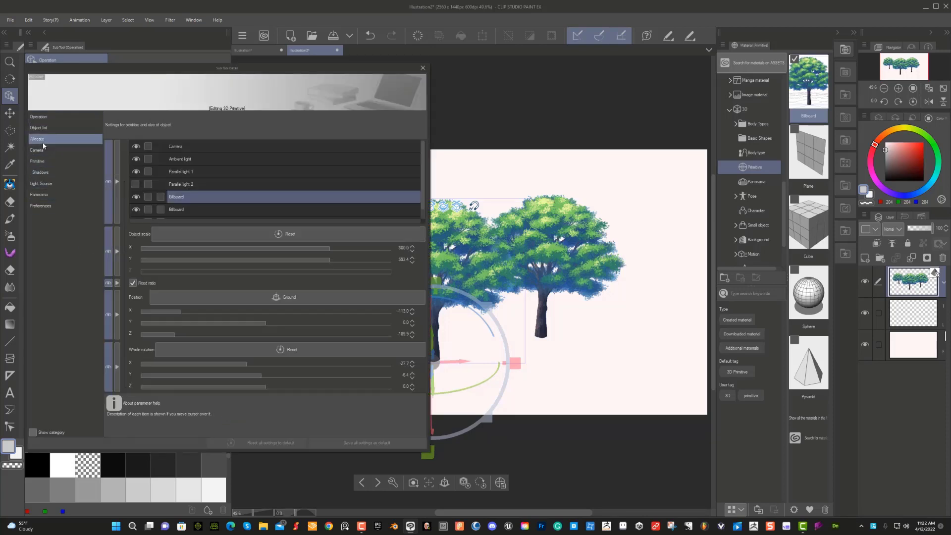
left_click(40, 196)
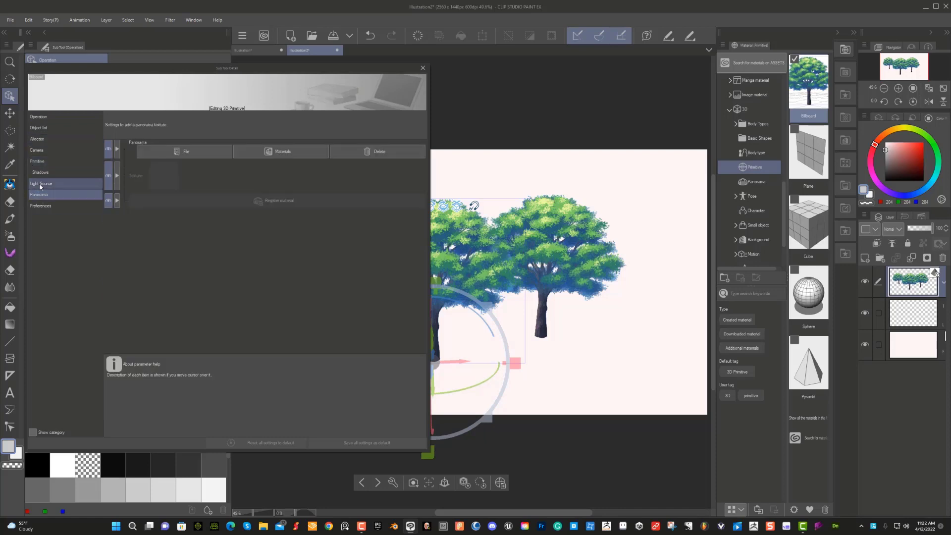
left_click(40, 183)
left_click(44, 169)
left_click(43, 165)
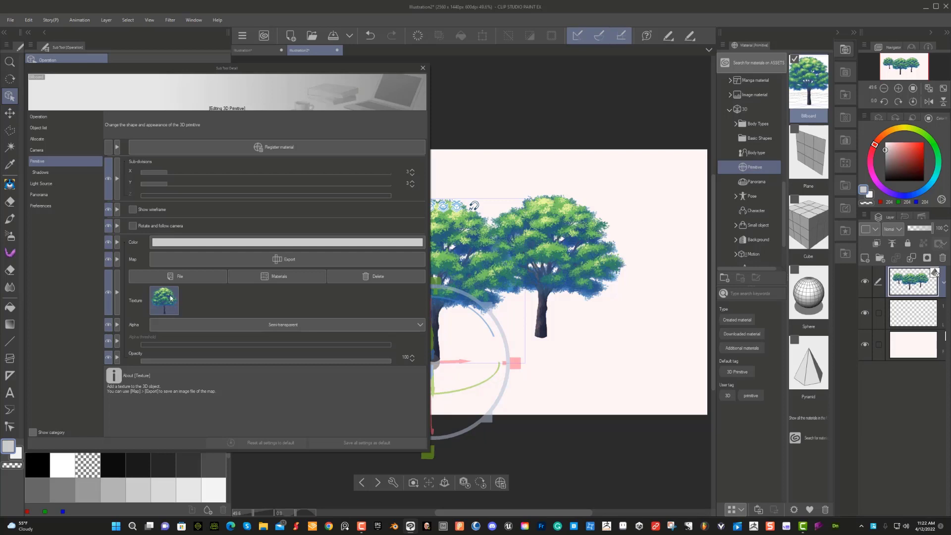
Open the Materials texture picker and browse through the library
left_click(274, 278)
scroll(426, 255, "down", 6)
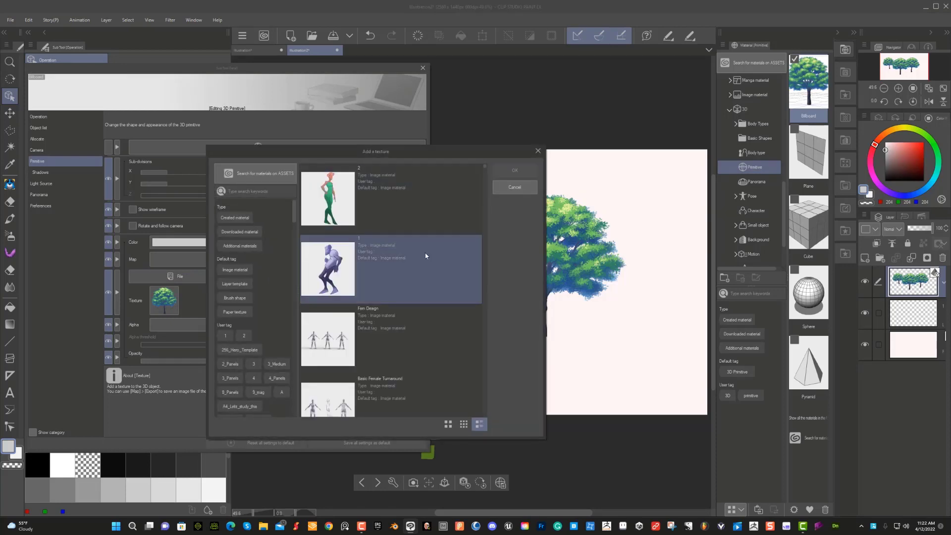
scroll(425, 254, "down", 10)
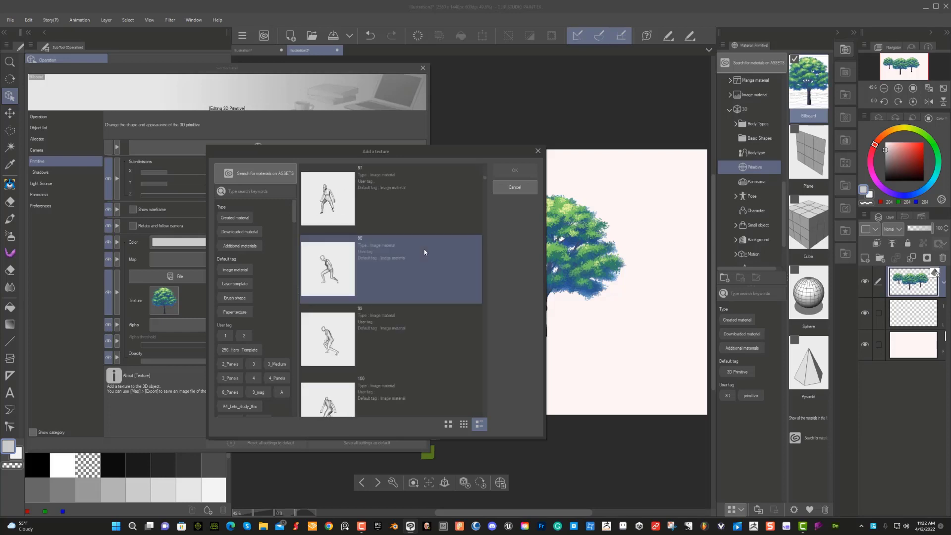
scroll(424, 253, "up", 5)
scroll(424, 252, "up", 15)
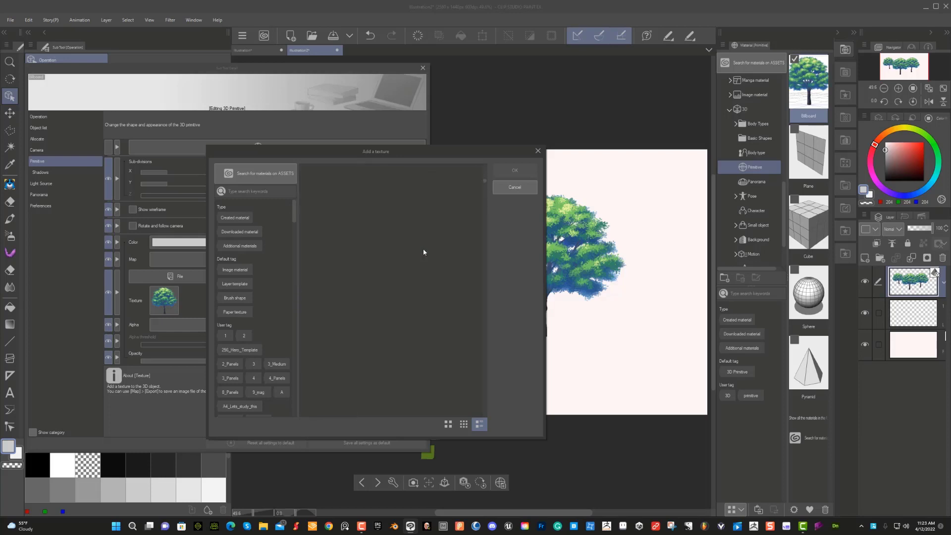
scroll(422, 251, "down", 10)
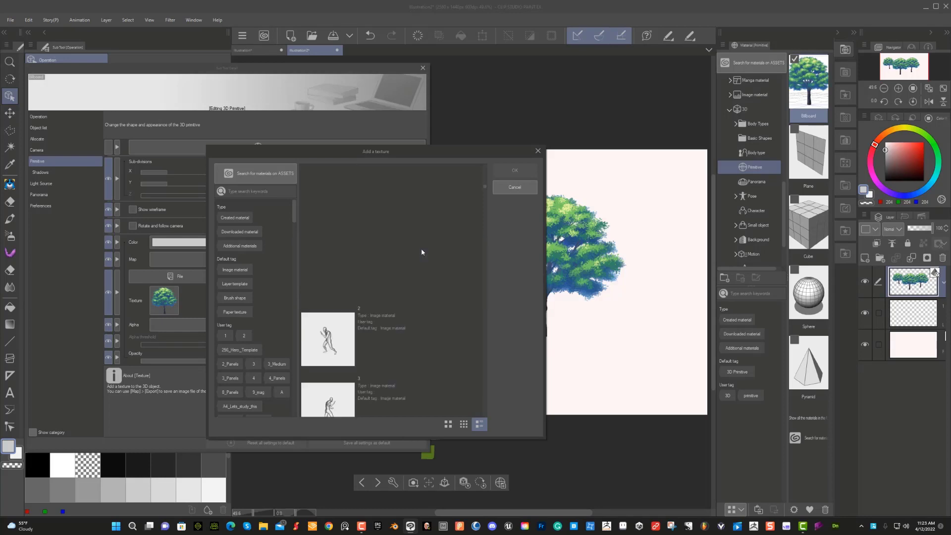
scroll(416, 252, "down", 10)
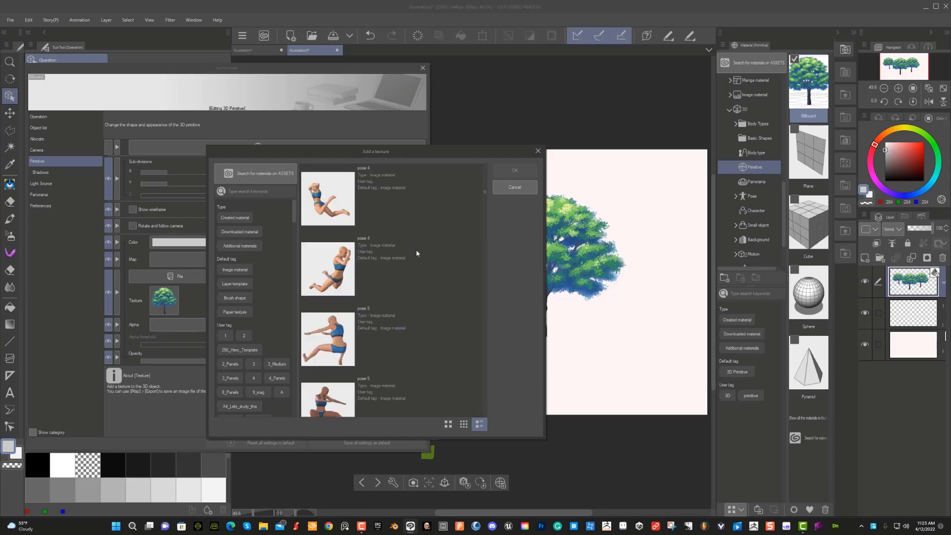
scroll(401, 303, "down", 10)
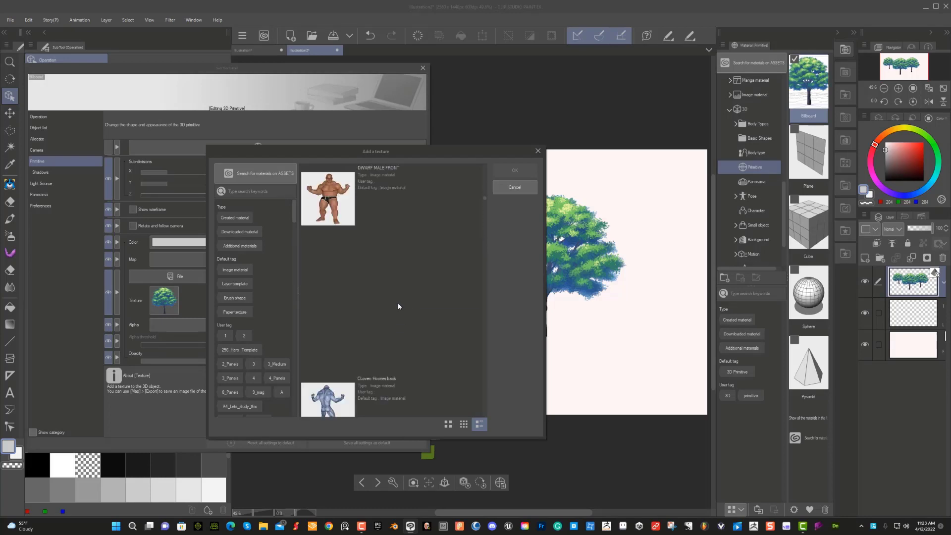
scroll(394, 304, "down", 10)
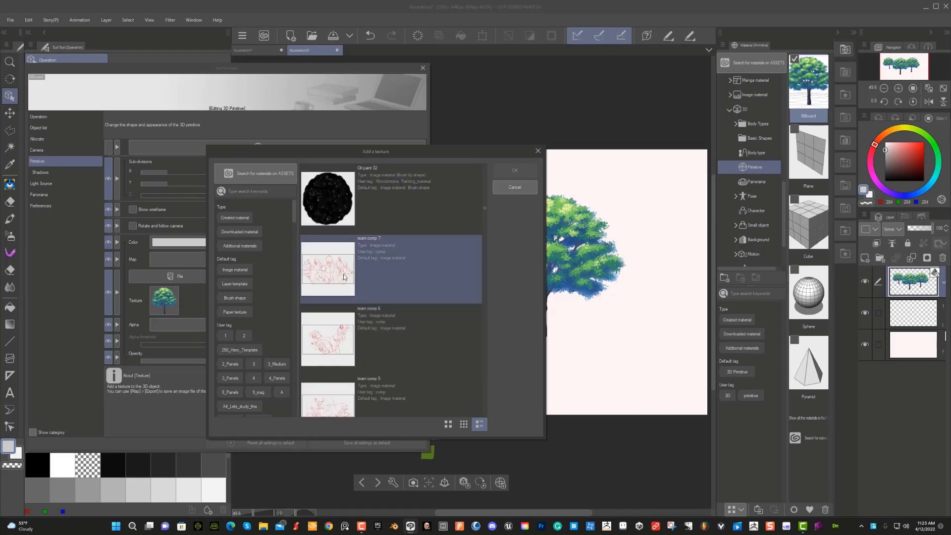
Search materials for 'Tree' and apply RG TREES 3 as the billboard texture
left_click(234, 193)
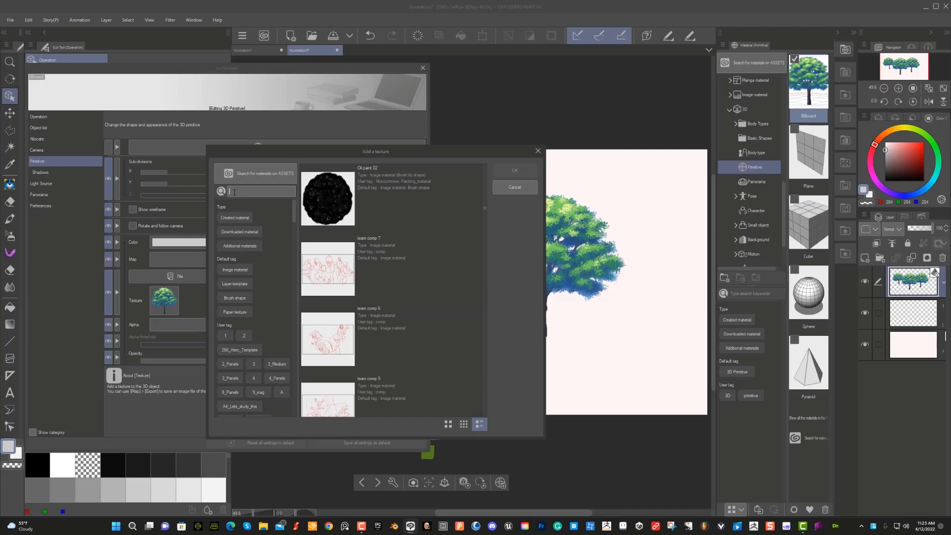
type("Tree")
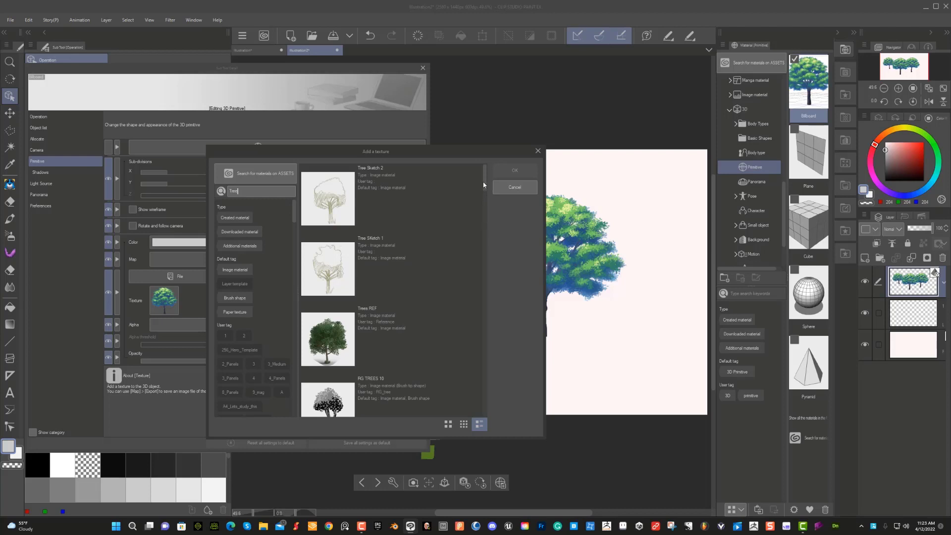
left_click_drag(484, 184, 488, 271)
left_click(391, 218)
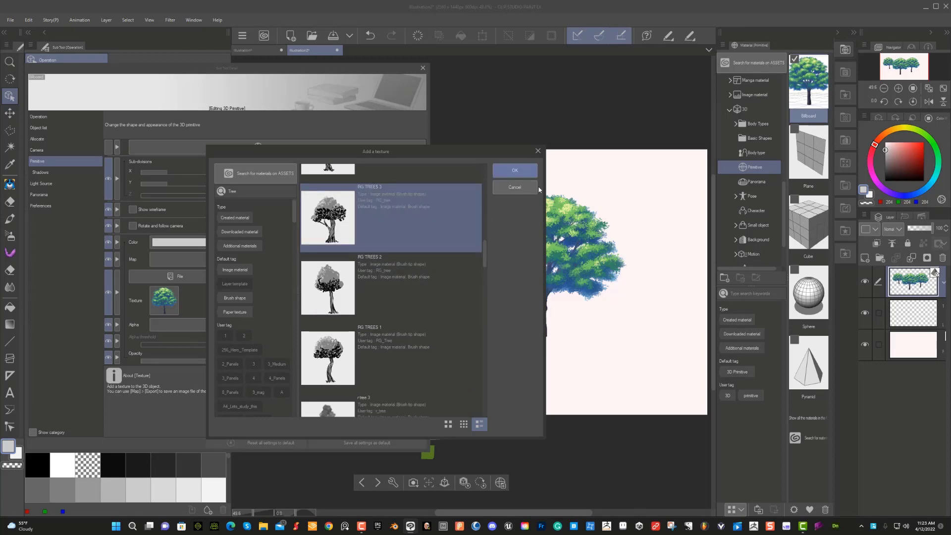
left_click(515, 171)
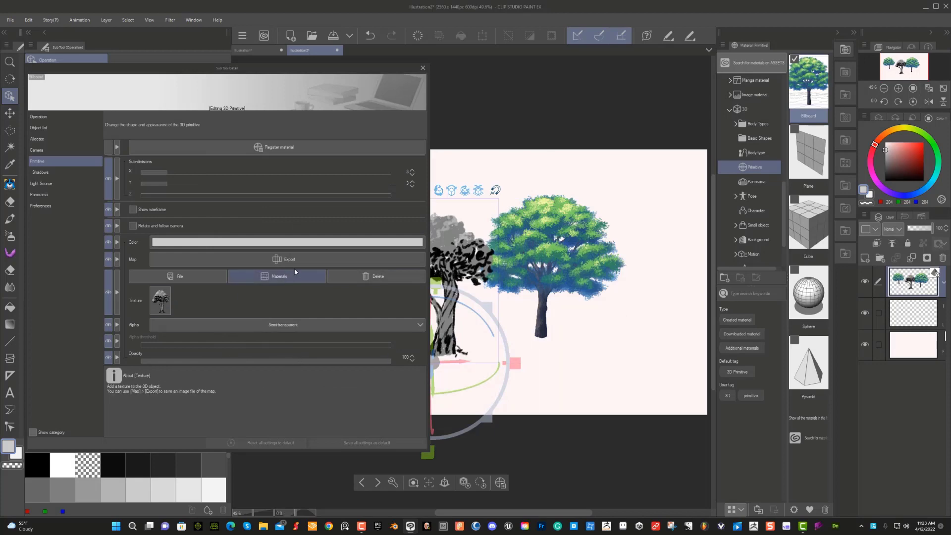
Close Sub Tool Detail, select the left tree billboard and reopen its detailed settings
left_click(422, 68)
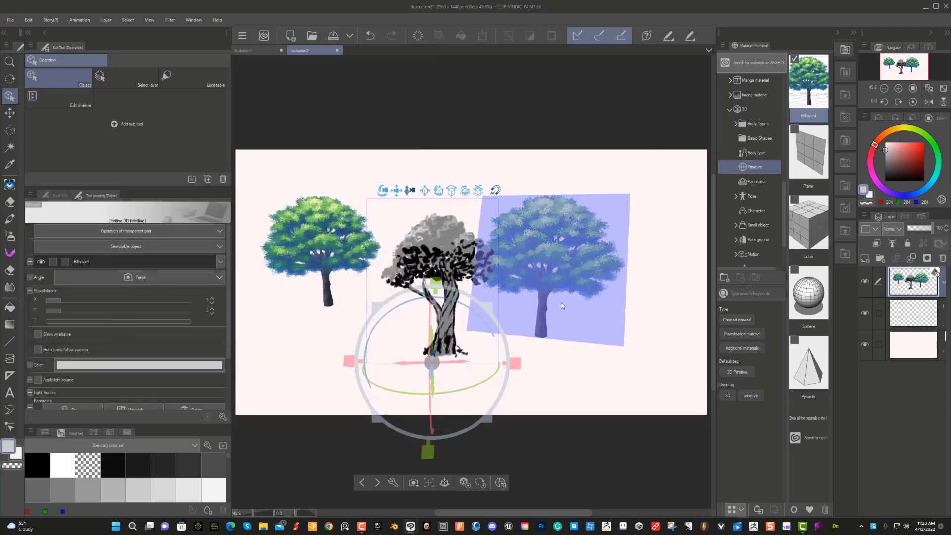
left_click(306, 233)
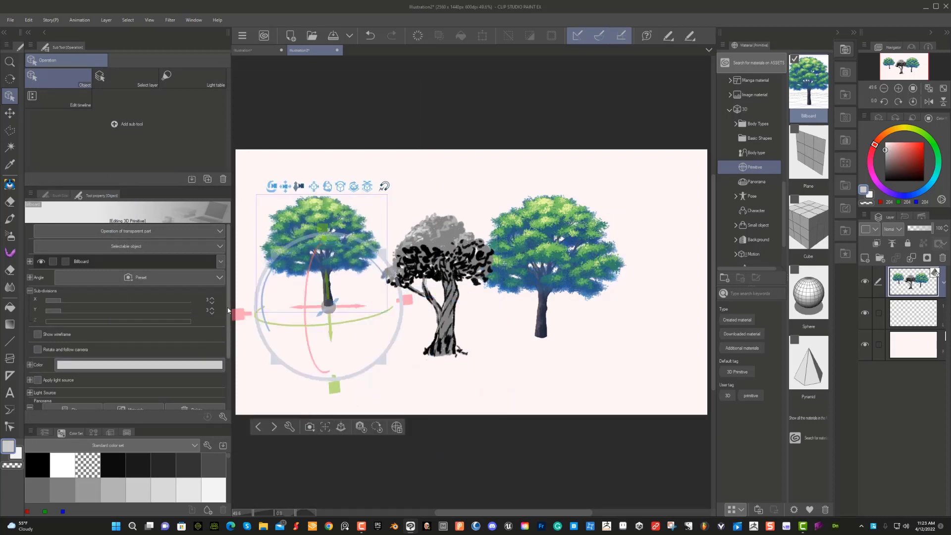
scroll(236, 343, "down", 2)
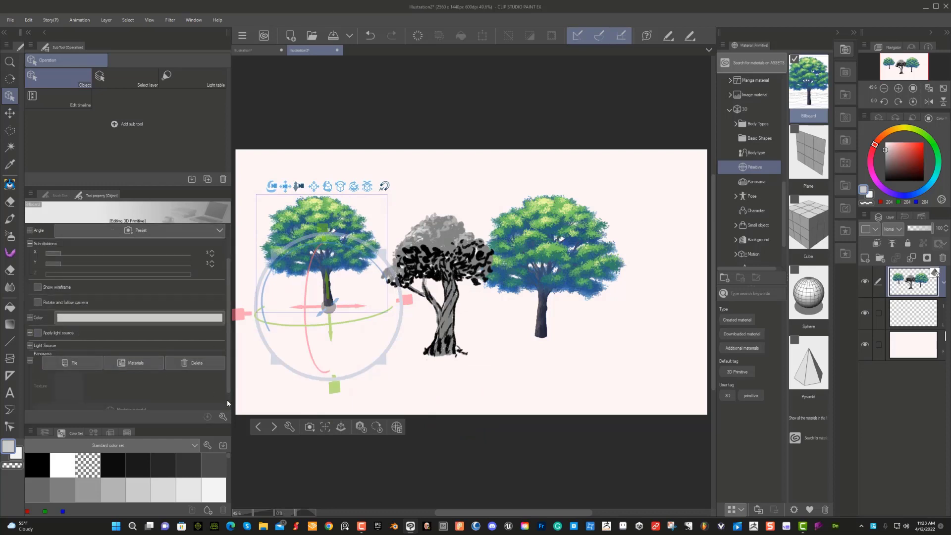
left_click(223, 417)
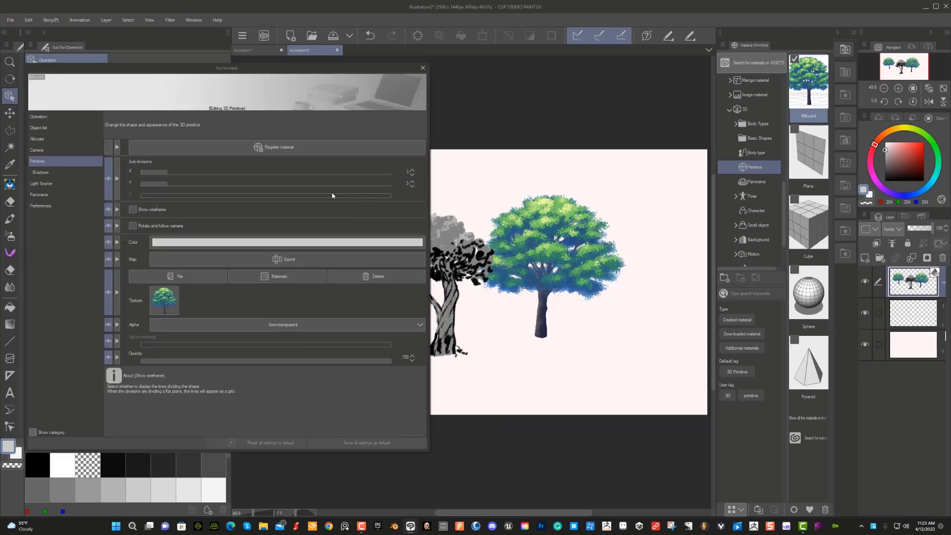
Load 14.png from Pictures > Template as the left billboard's texture
left_click(205, 277)
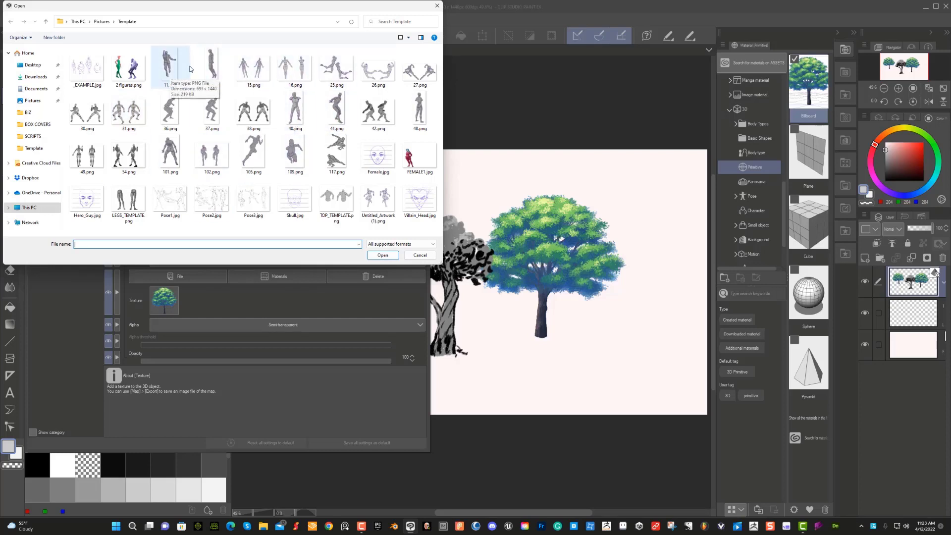
left_click(212, 67)
left_click(386, 255)
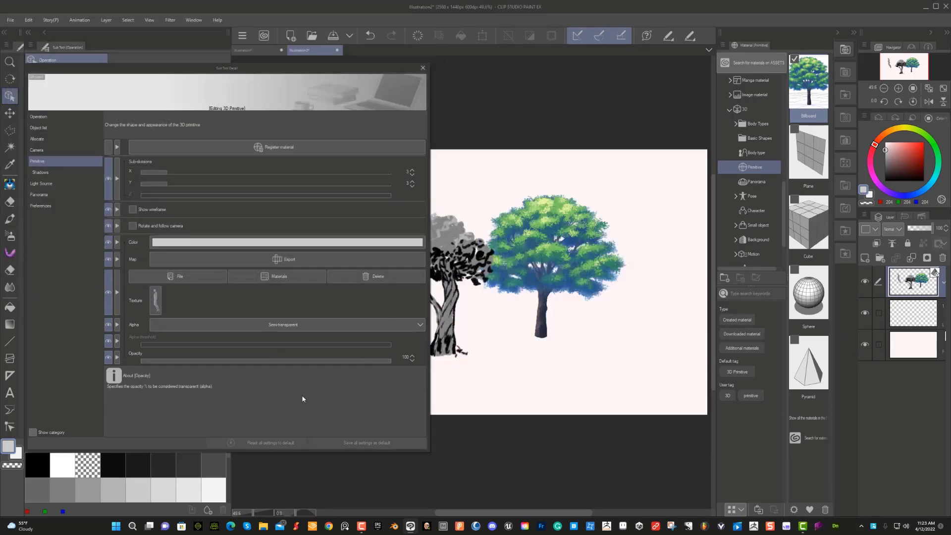
Close the settings, then move, raise and turn the figure billboard to a side view
left_click_drag(344, 73, 789, 83)
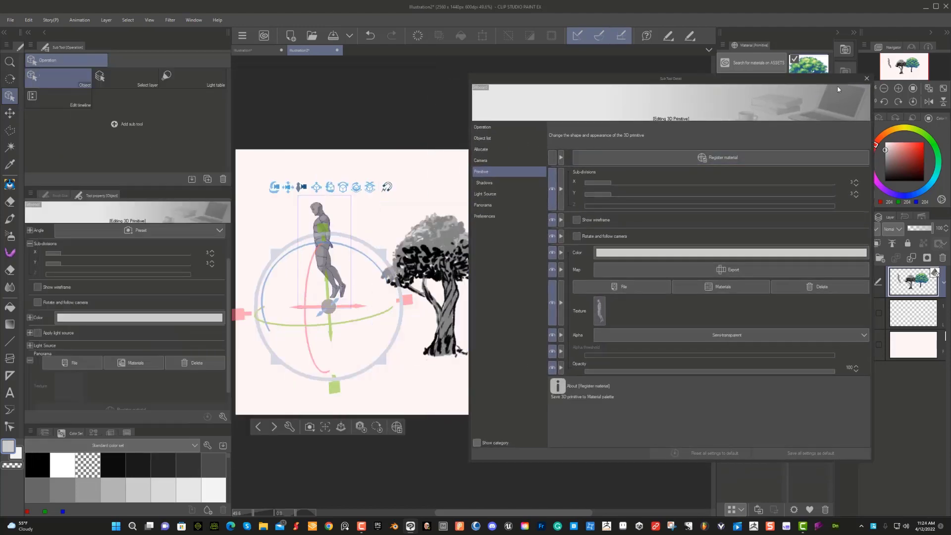
left_click(867, 78)
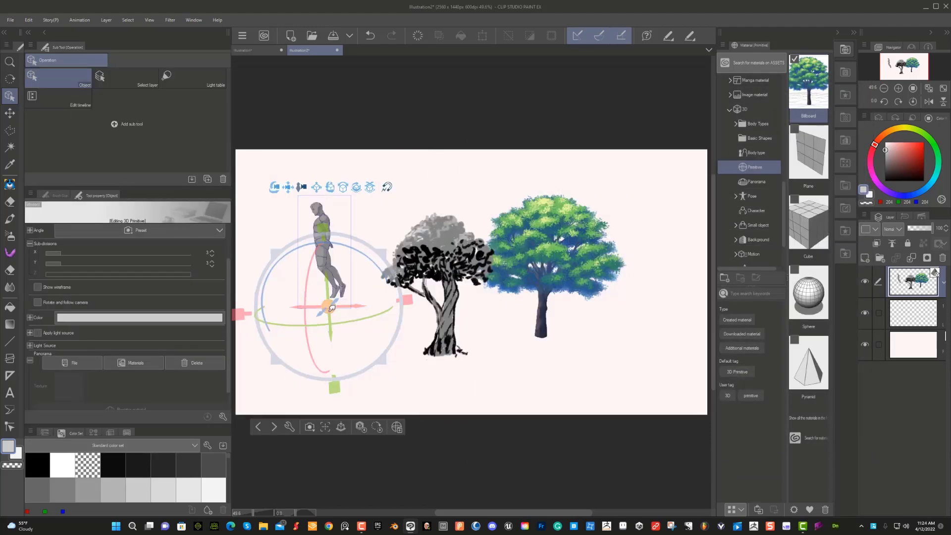
left_click_drag(323, 317, 391, 363)
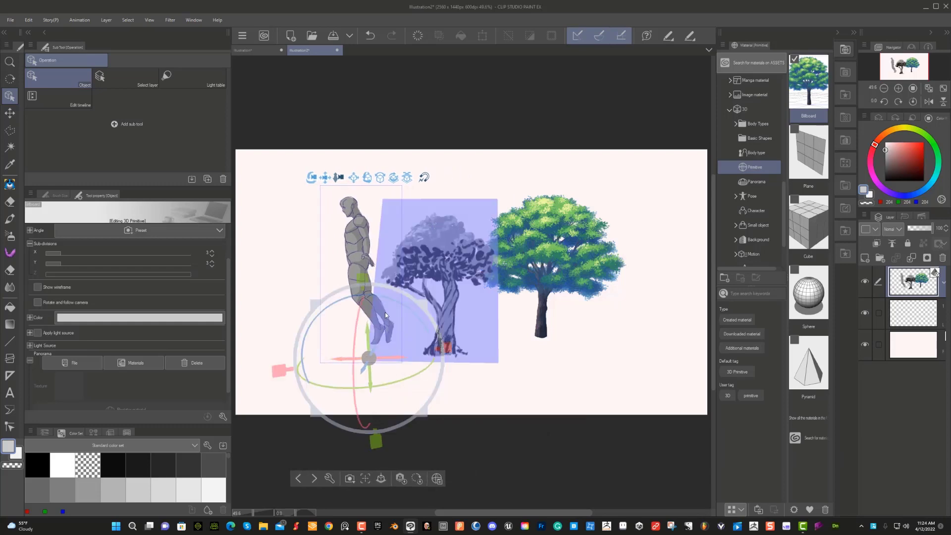
left_click(366, 296)
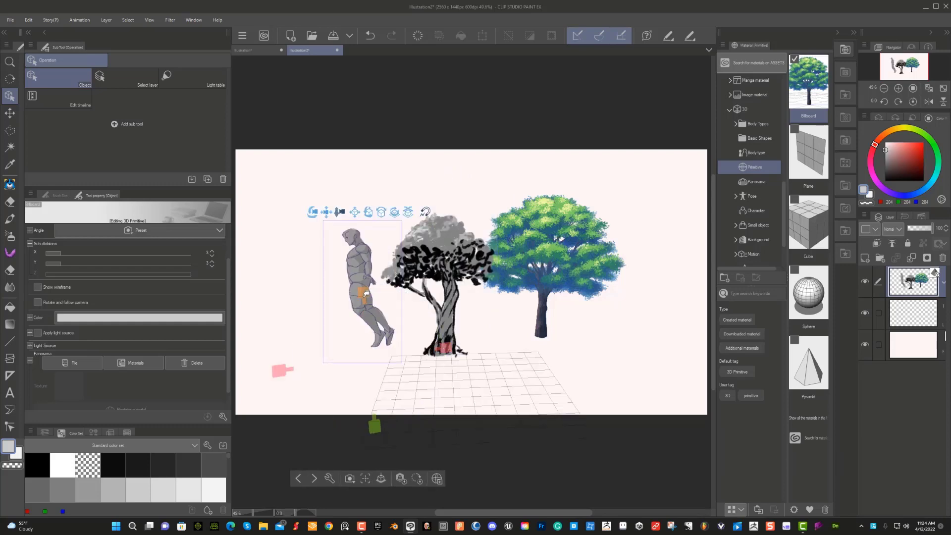
left_click_drag(365, 301, 365, 290)
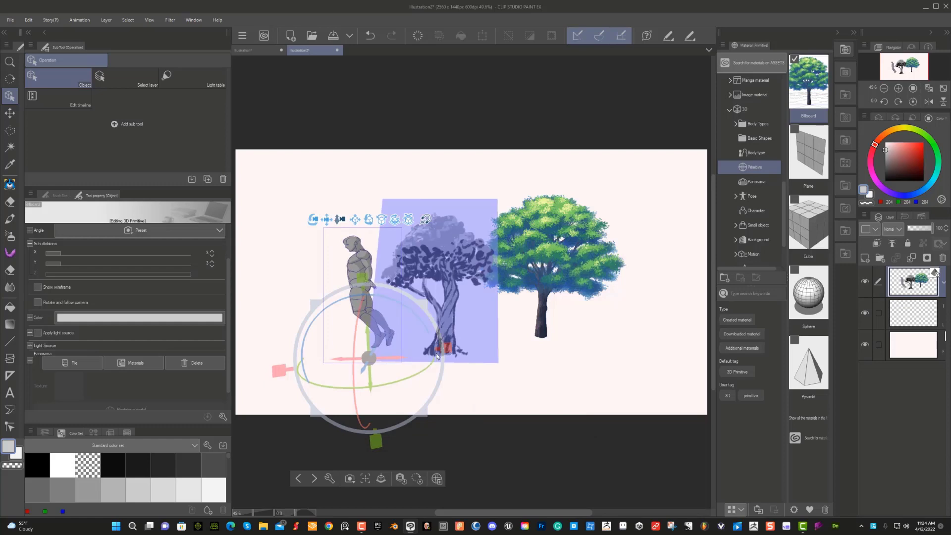
left_click_drag(438, 345, 349, 292)
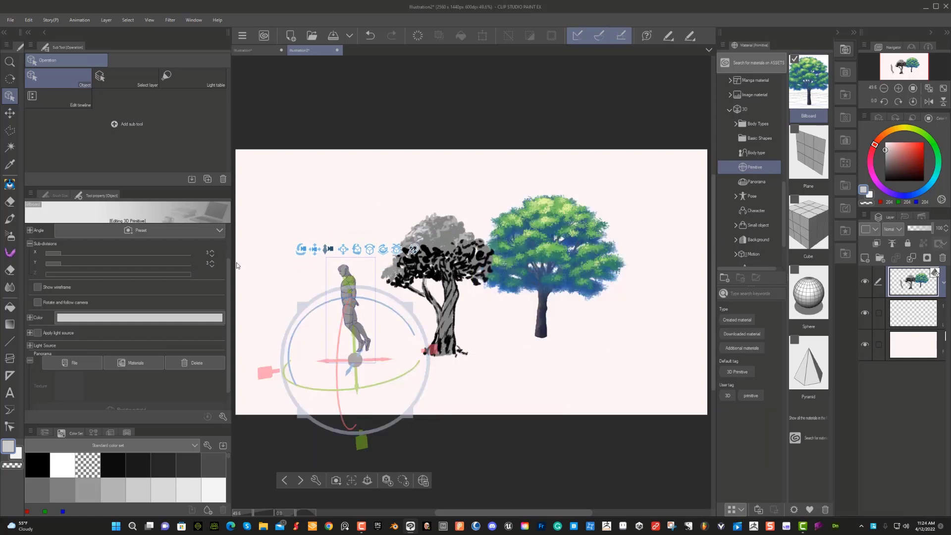
Make the figure and both trees follow the camera, then add a cube at the right
left_click(37, 302)
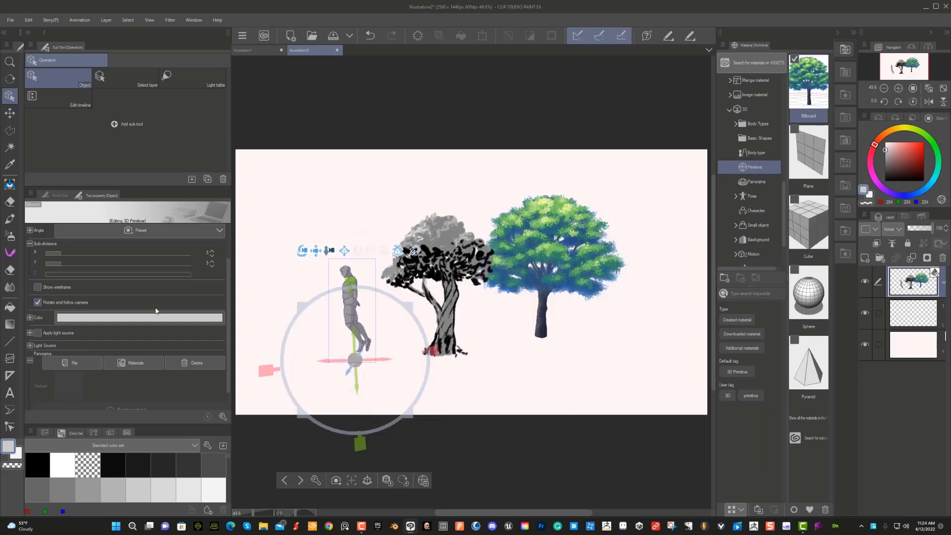
left_click(447, 277)
left_click(38, 302)
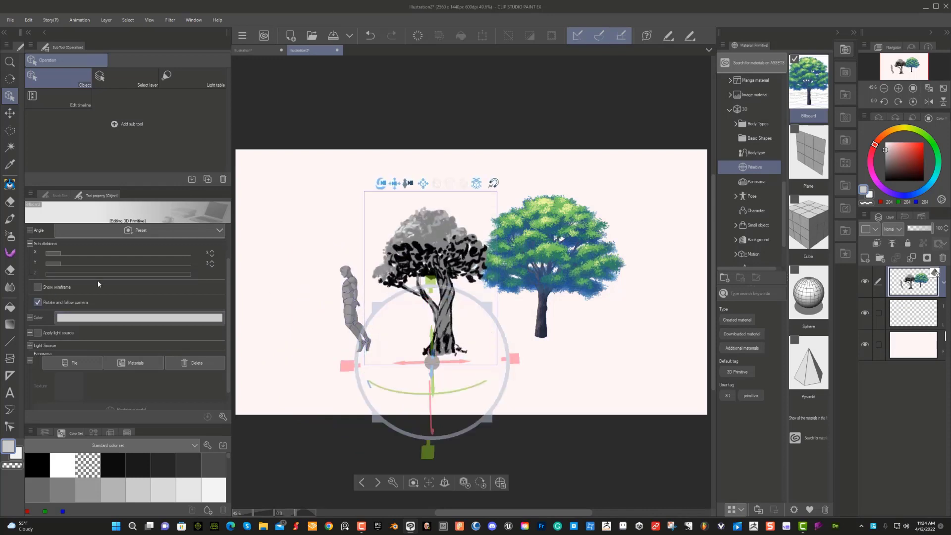
left_click(538, 227)
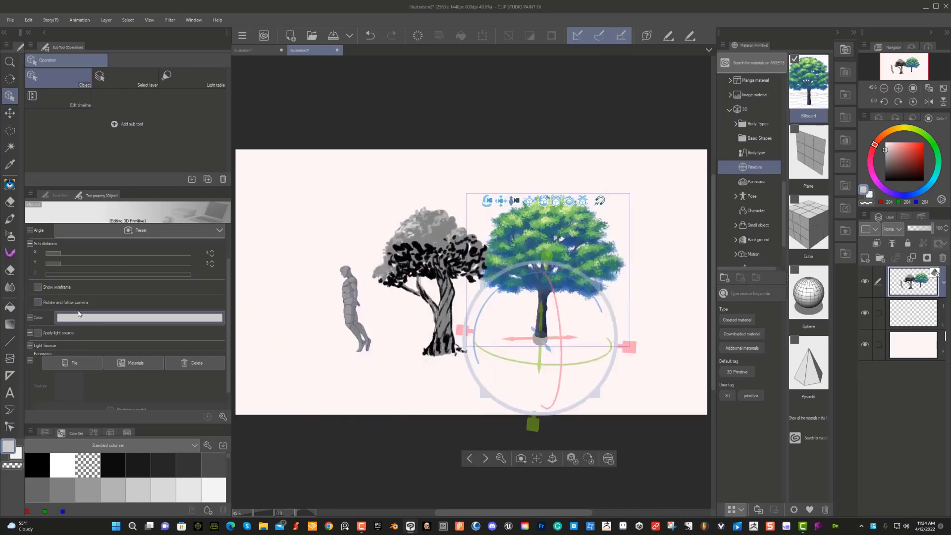
left_click(37, 302)
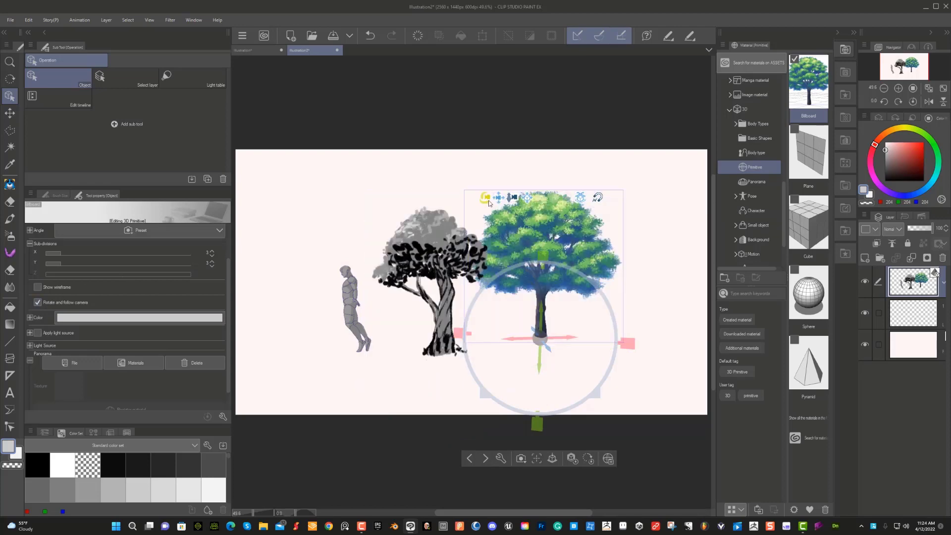
left_click_drag(488, 203, 666, 181)
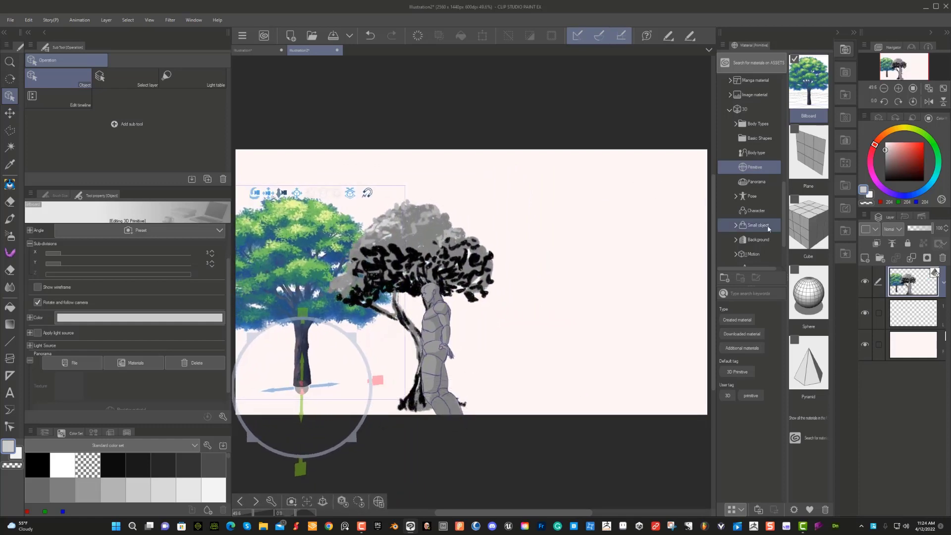
left_click_drag(805, 219, 610, 355)
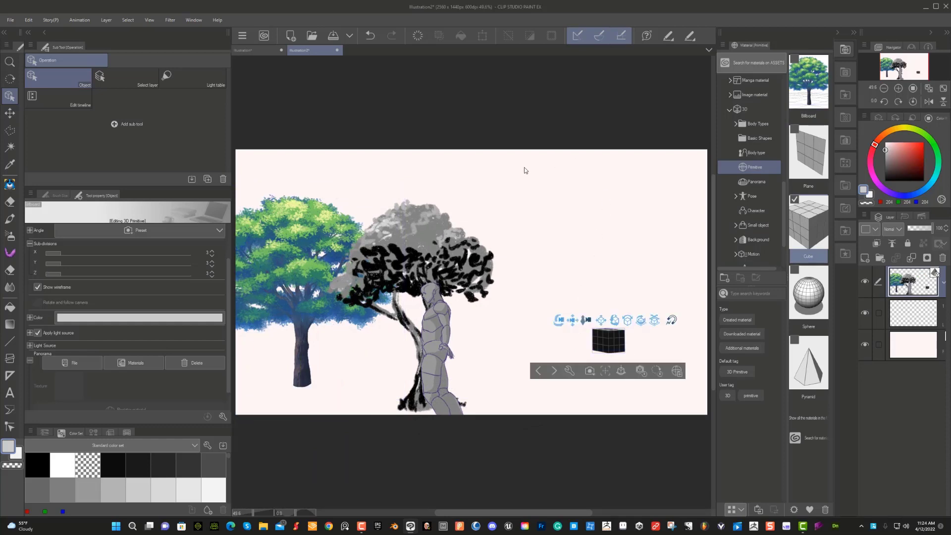
Stretch the cube tall and rotate it into a wide dark slab, then add a plane
left_click_drag(589, 317, 545, 349)
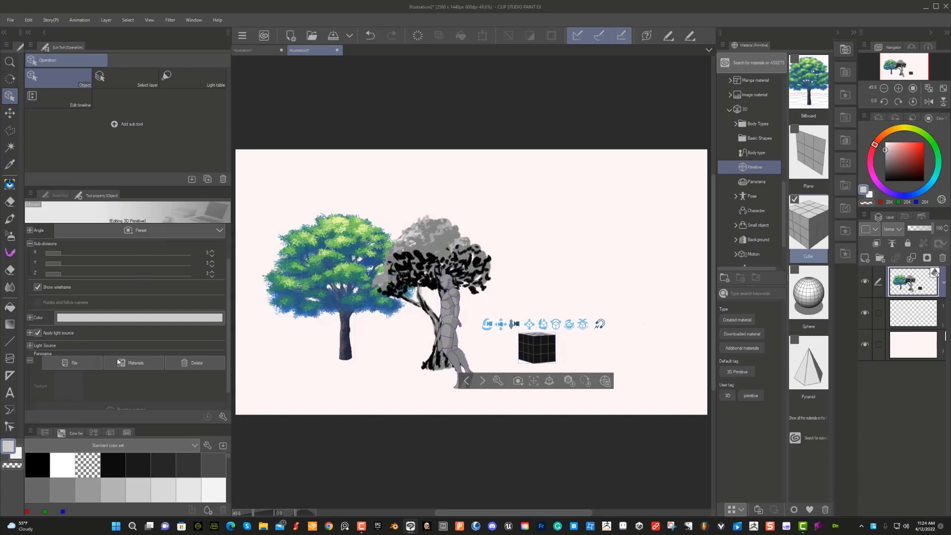
left_click(528, 351)
left_click_drag(542, 276, 535, 69)
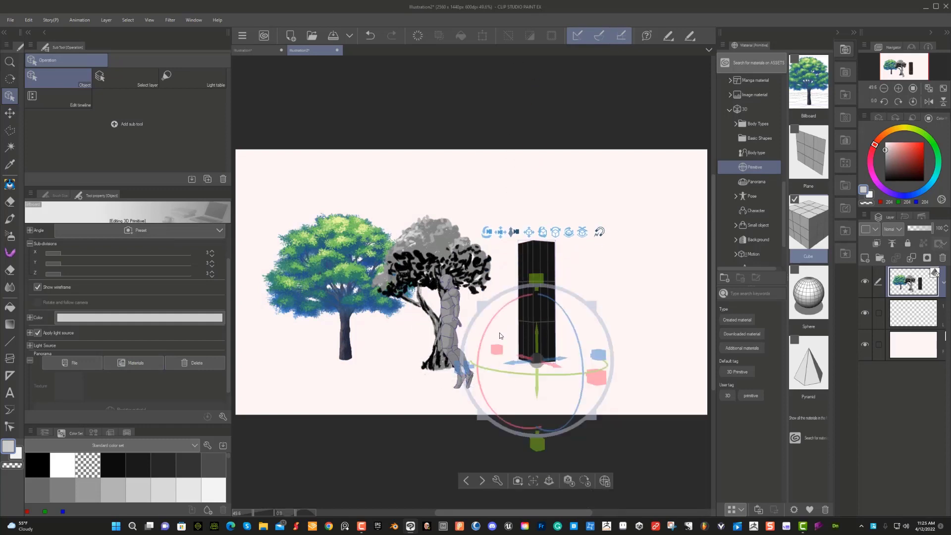
left_click_drag(487, 232, 434, 298)
left_click_drag(627, 353, 544, 179)
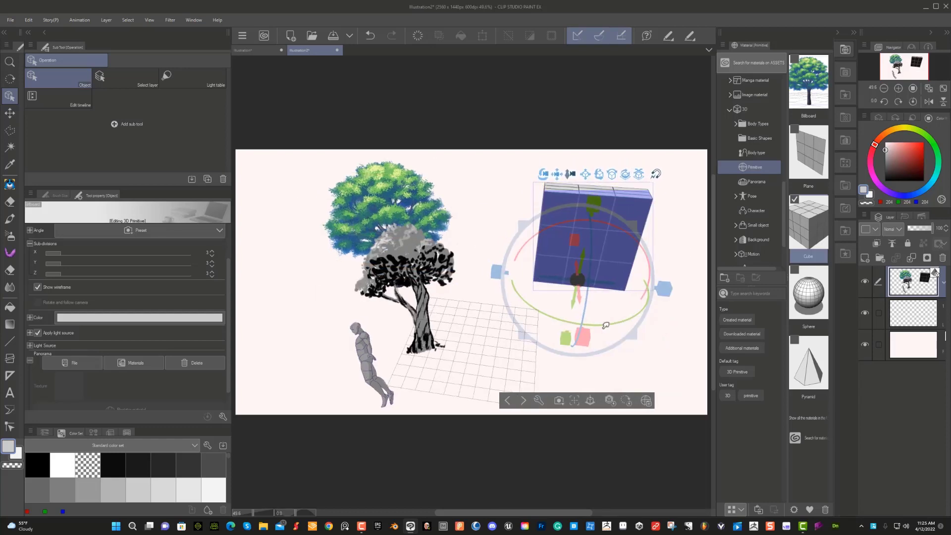
left_click_drag(528, 141, 669, 119)
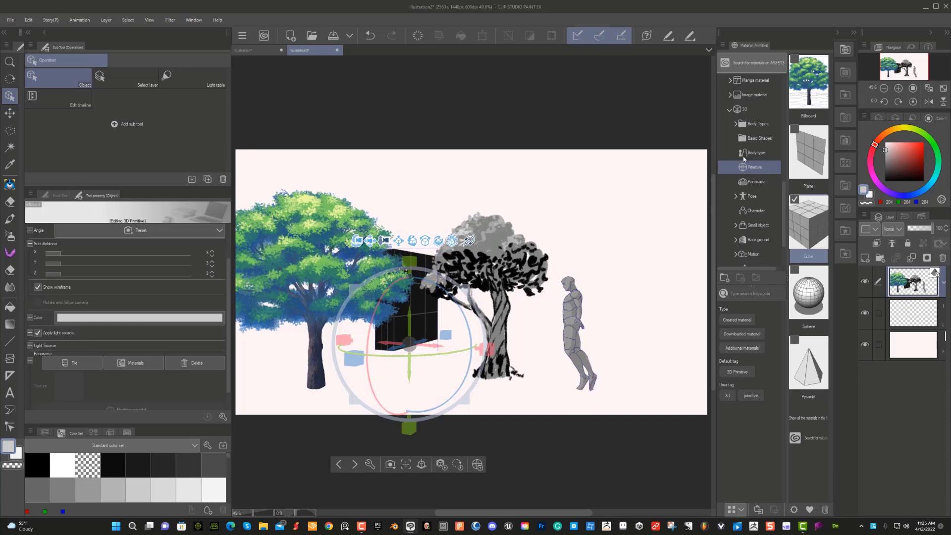
left_click_drag(808, 154, 663, 355)
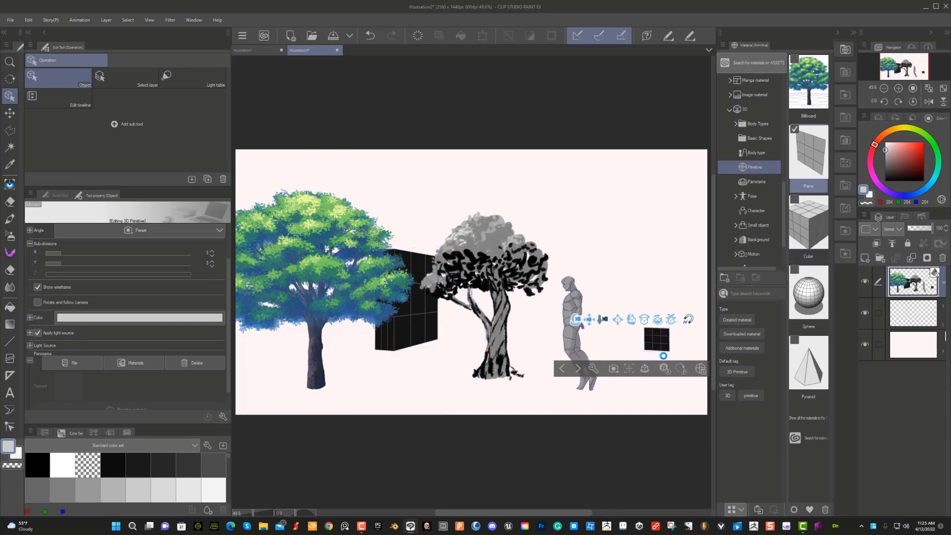
Move the new plane left in front of the slab
left_click(657, 346)
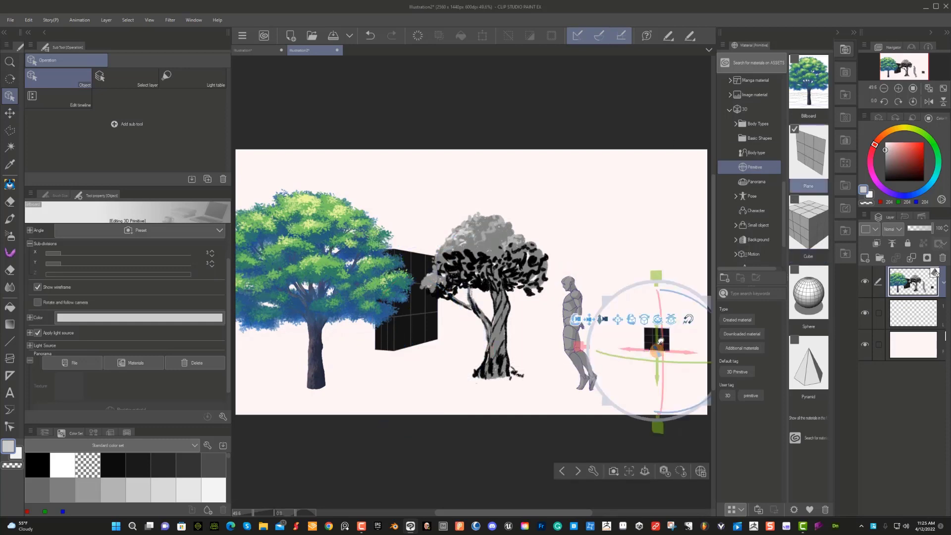
left_click_drag(649, 342, 364, 419)
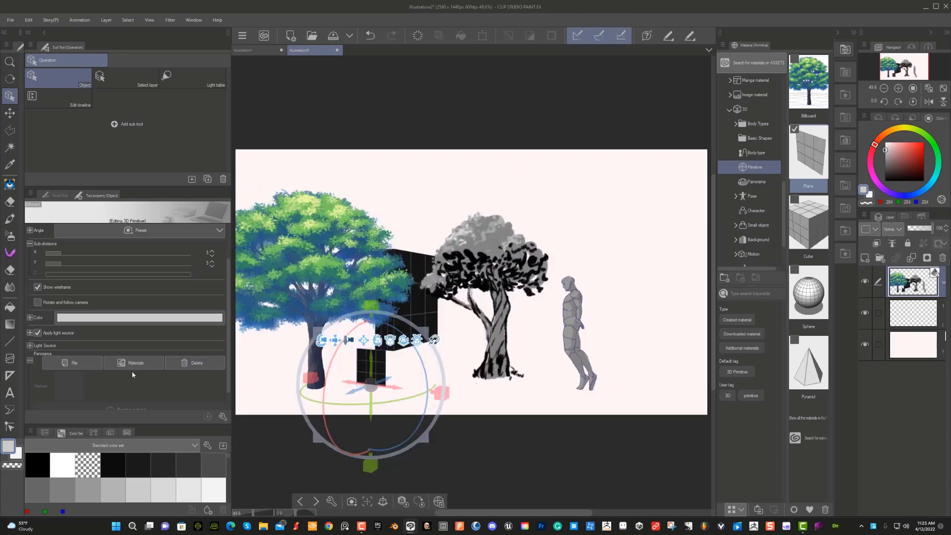
left_click(75, 362)
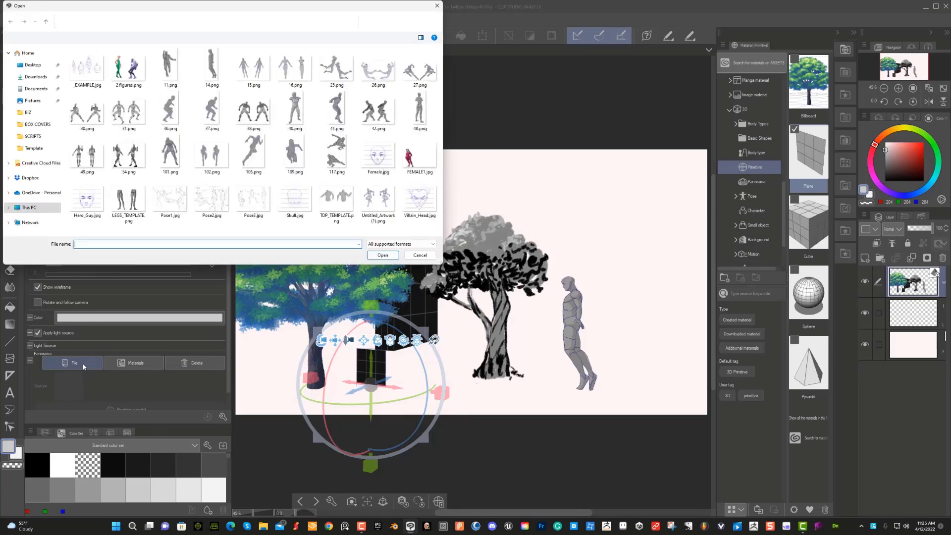
left_click(437, 4)
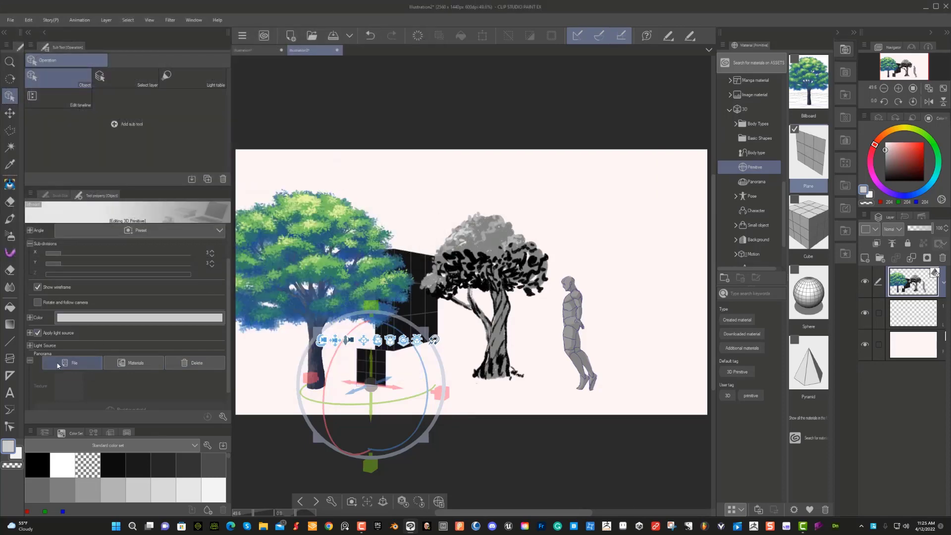
Give the plane the red figure image material as its texture in Sub Tool Detail
left_click(222, 417)
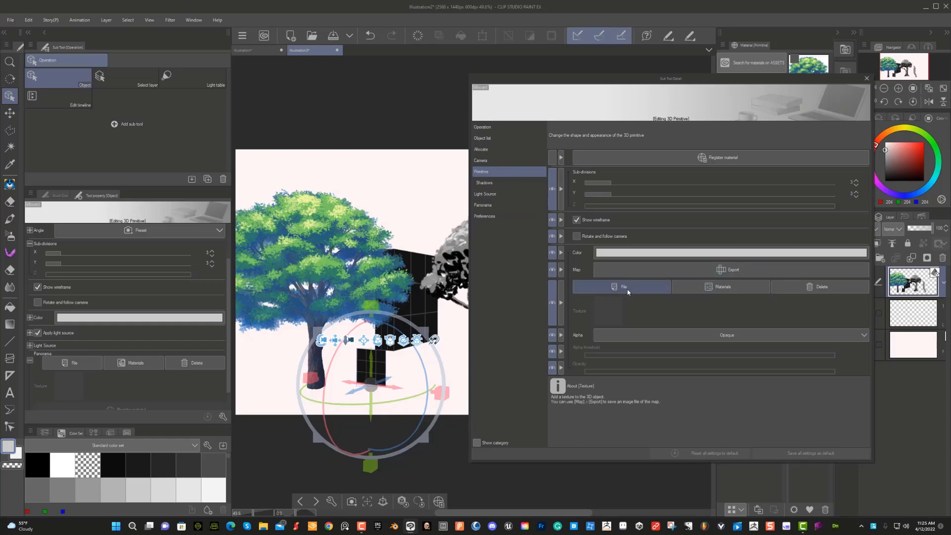
left_click(711, 287)
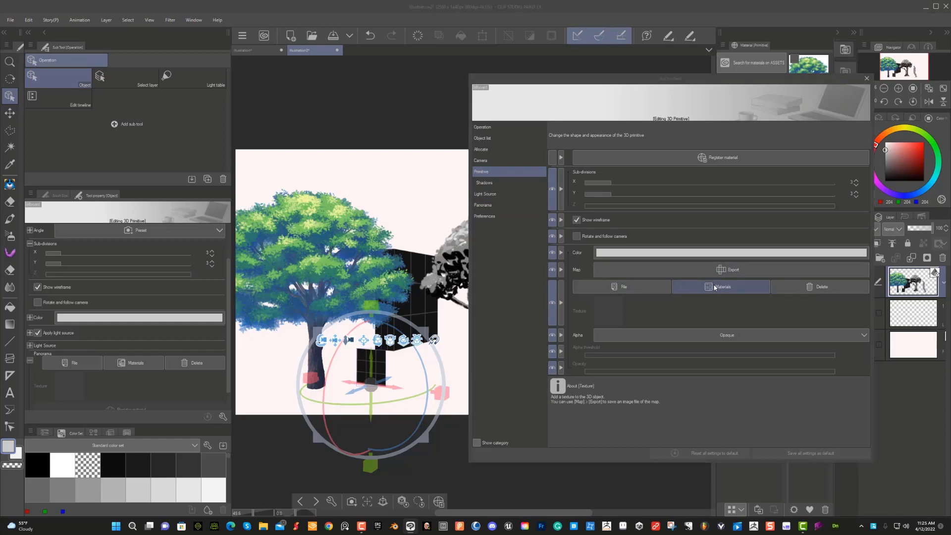
left_click(391, 263)
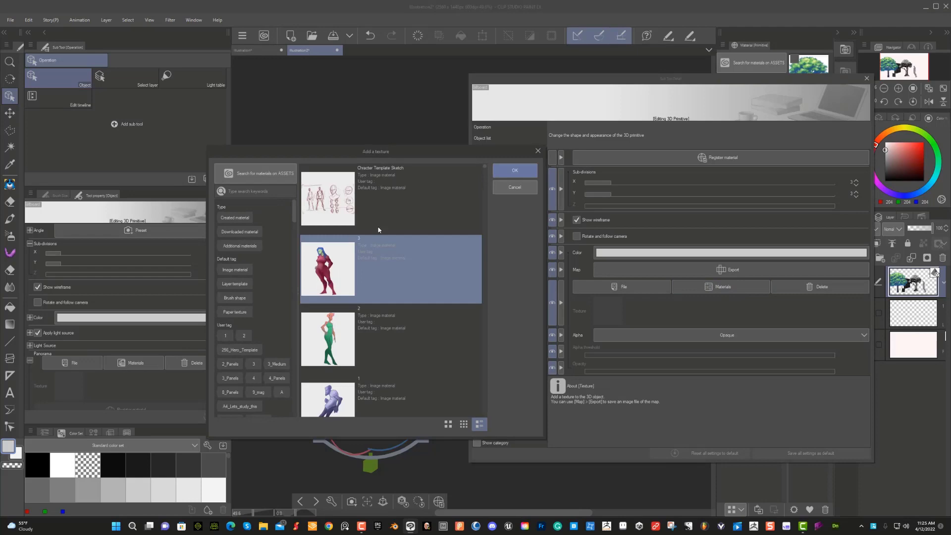
left_click(499, 170)
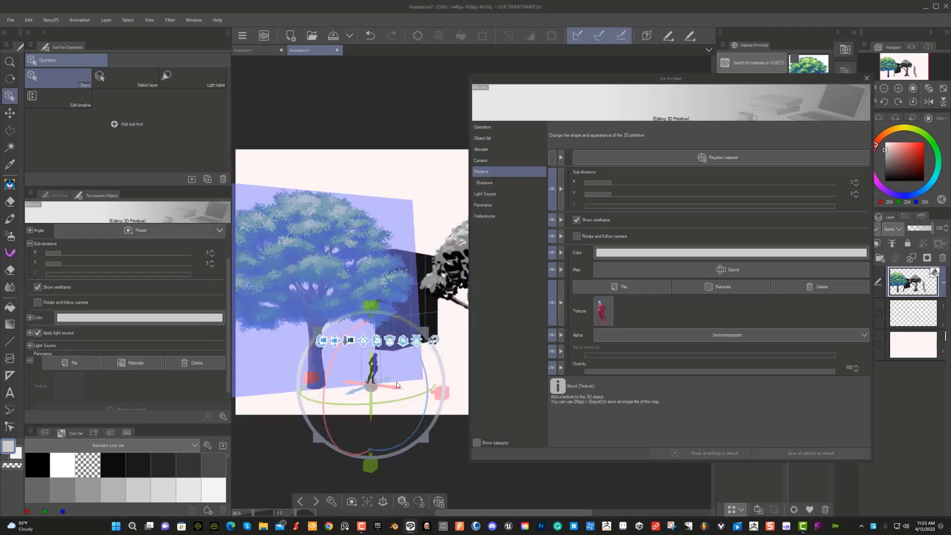
left_click(866, 79)
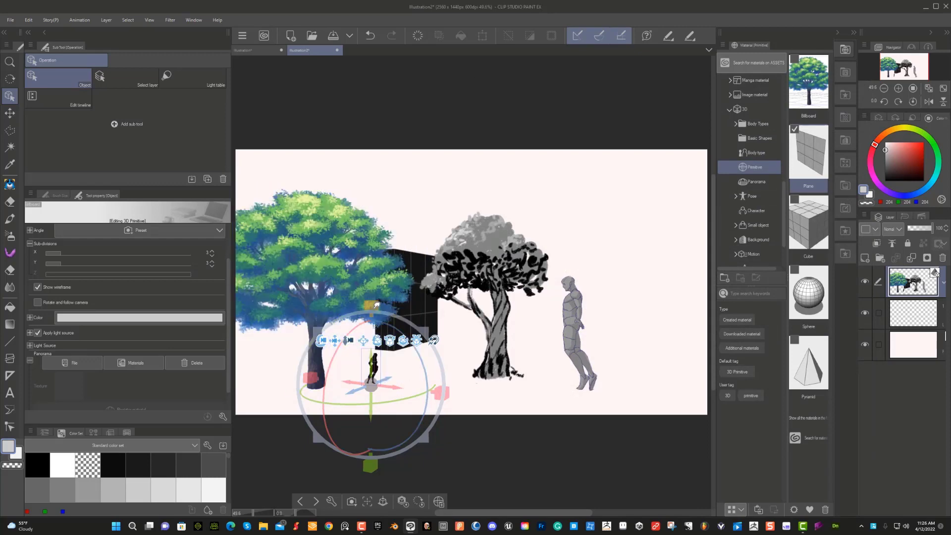
Raise and enlarge the plane into a tall figure, undoing an accidental tilt
left_click_drag(376, 285, 376, 271)
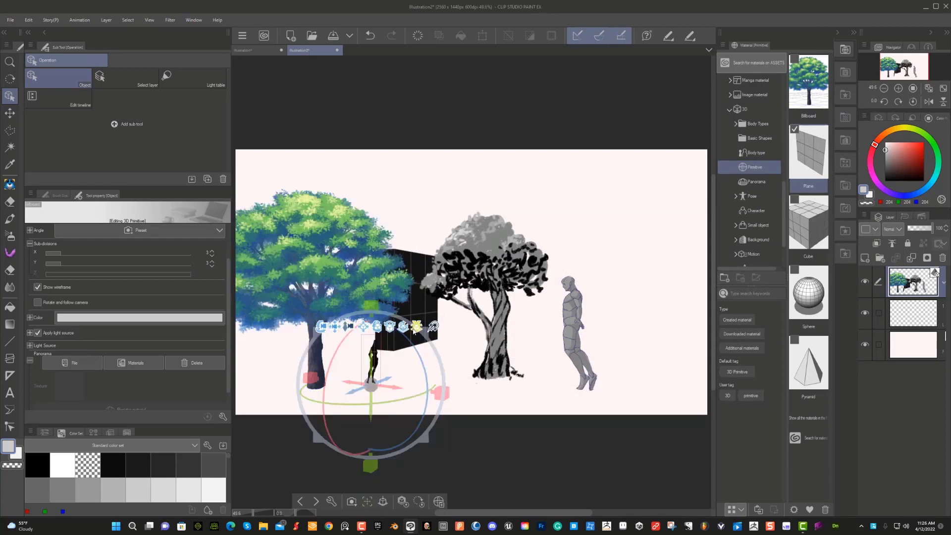
left_click_drag(536, 392, 685, 373)
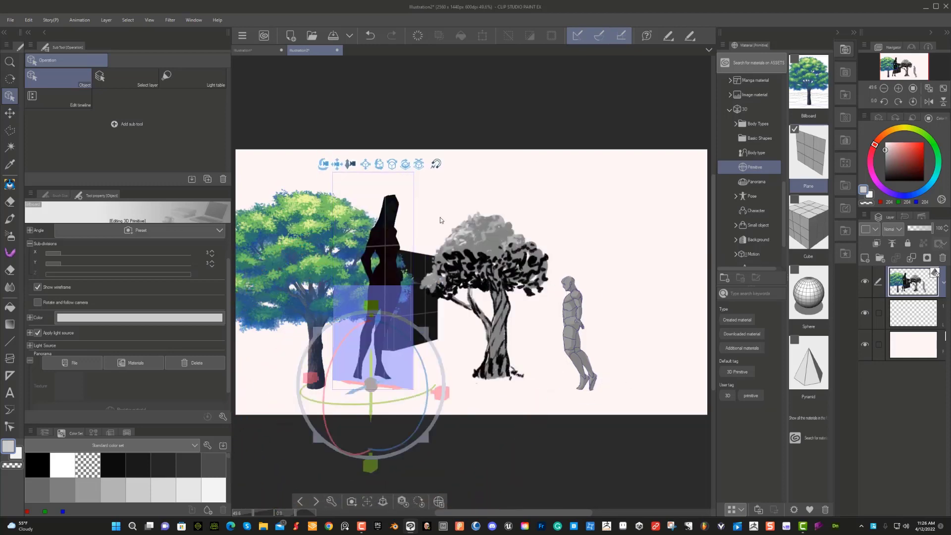
left_click_drag(413, 395, 503, 366)
key("ctrl+z")
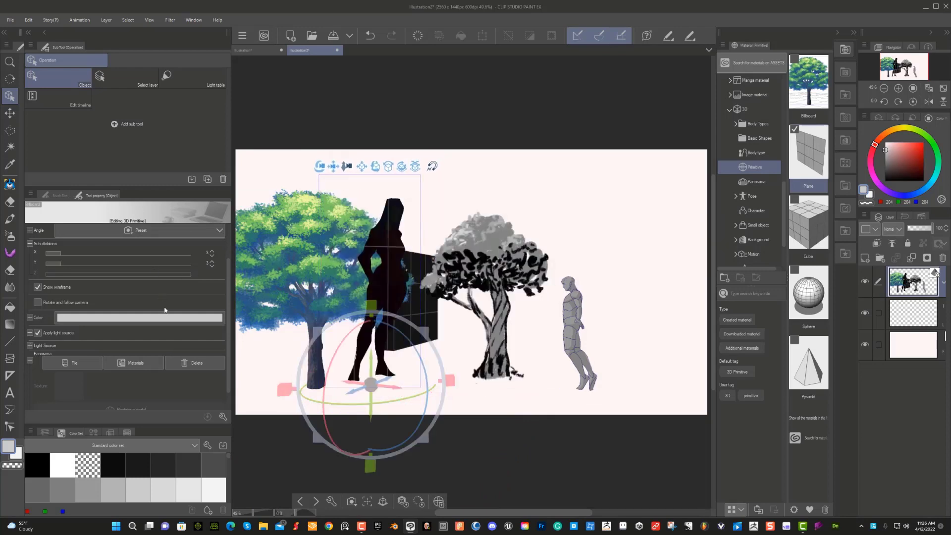
Toggle Show wireframe off and back on, then reopen Sub Tool Detail
scroll(163, 382, "down", 2)
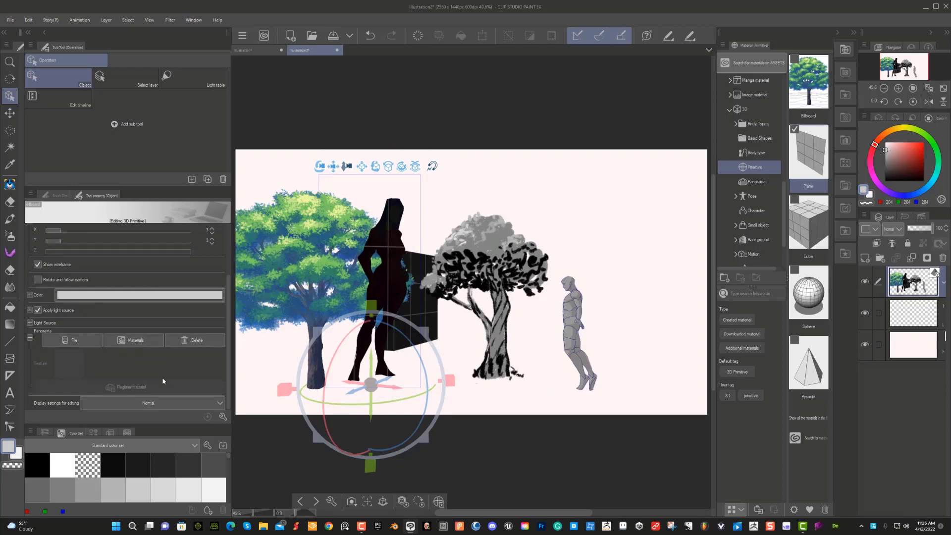
left_click(37, 266)
left_click(38, 265)
left_click(223, 416)
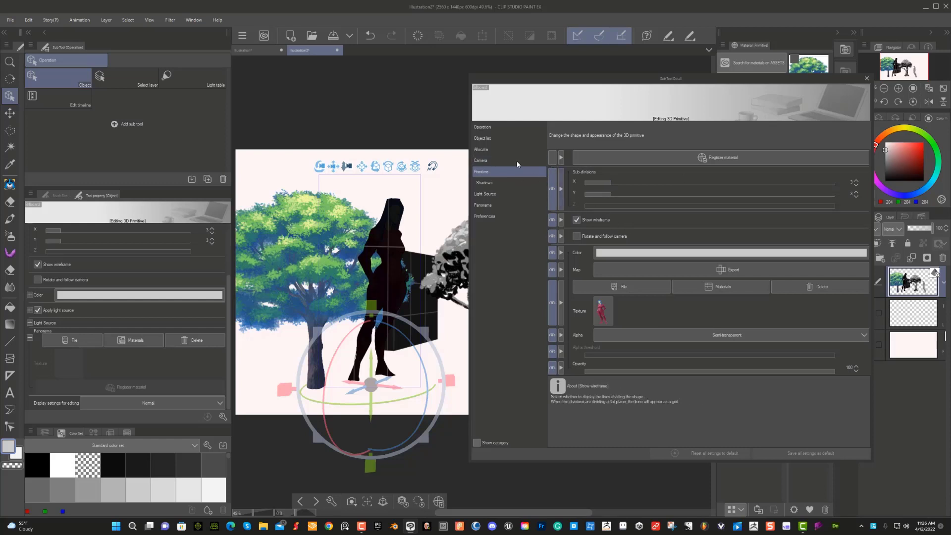
Swing the light direction around behind the scene using the Sub Tool Detail light sphere
left_click(500, 192)
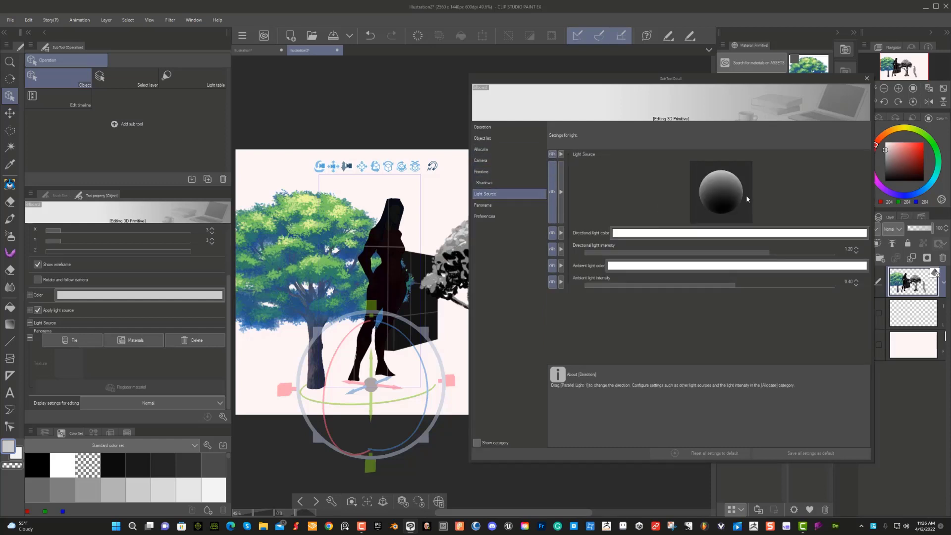
mouse_move(747, 199)
left_mouse_down()
mouse_move(732, 159)
mouse_move(738, 200)
mouse_move(781, 199)
left_mouse_up()
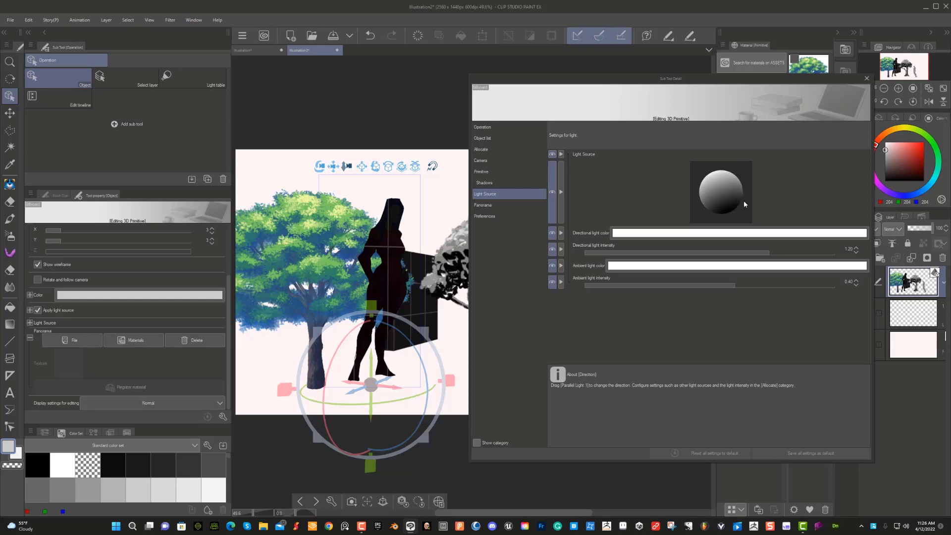
left_click_drag(707, 185, 714, 201)
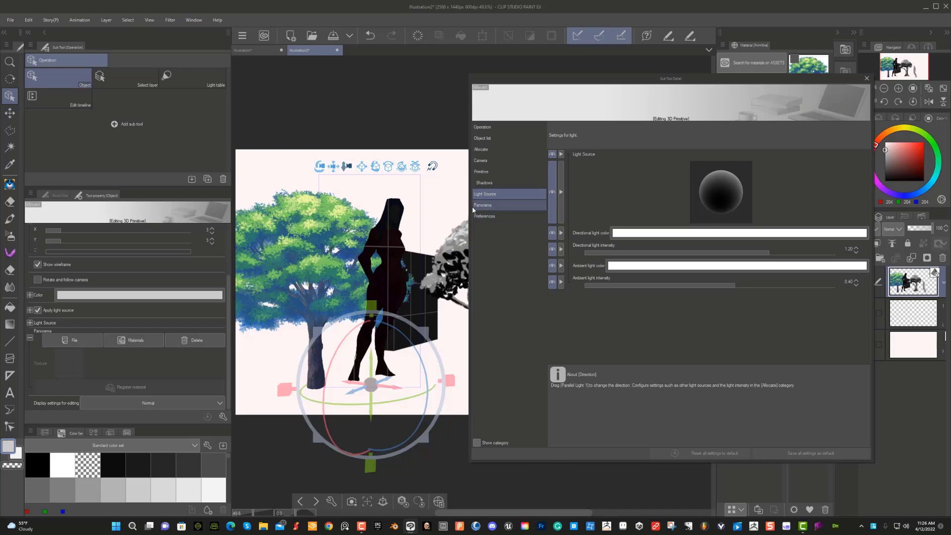
left_click(866, 78)
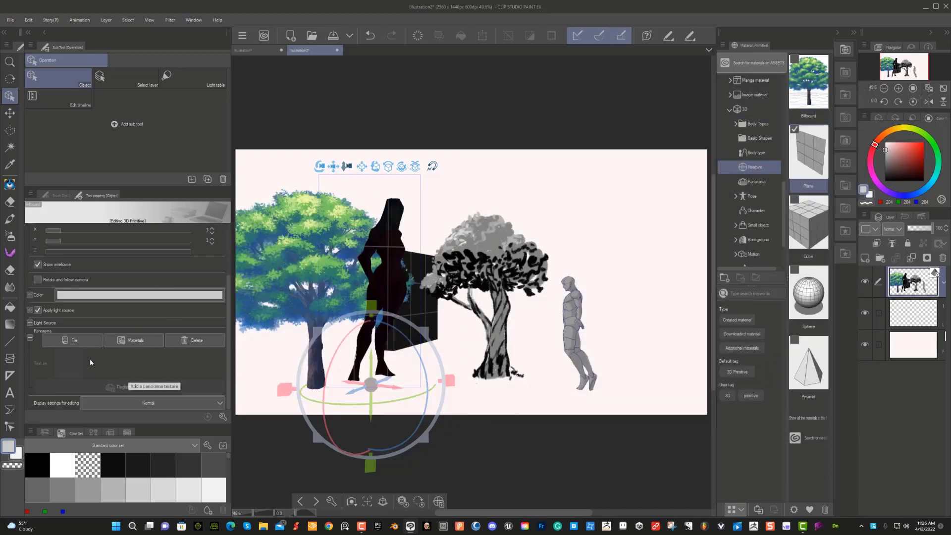
Light the woman figure from the front and set her billboard to rotate and follow the camera
left_click(30, 322)
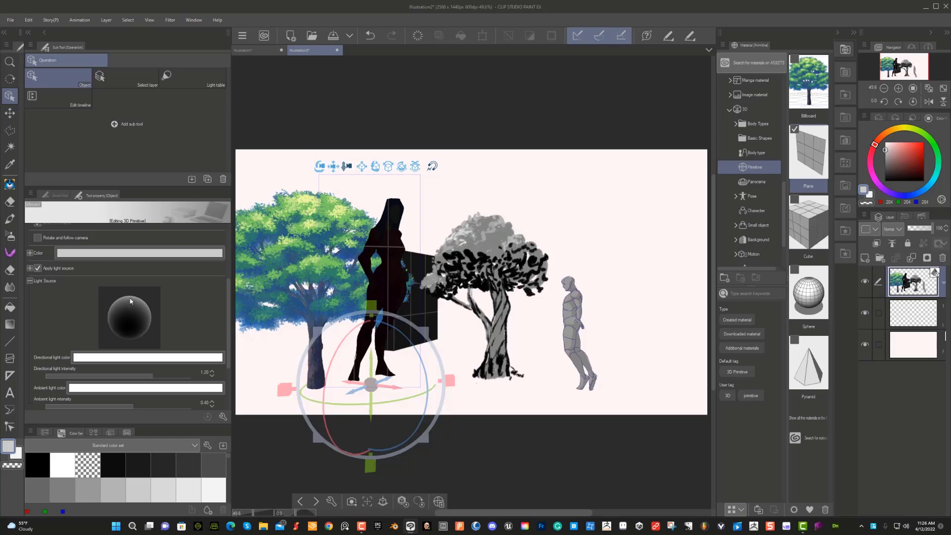
mouse_move(130, 301)
left_mouse_down()
mouse_move(128, 271)
mouse_move(149, 283)
mouse_move(152, 333)
mouse_move(212, 325)
left_mouse_up()
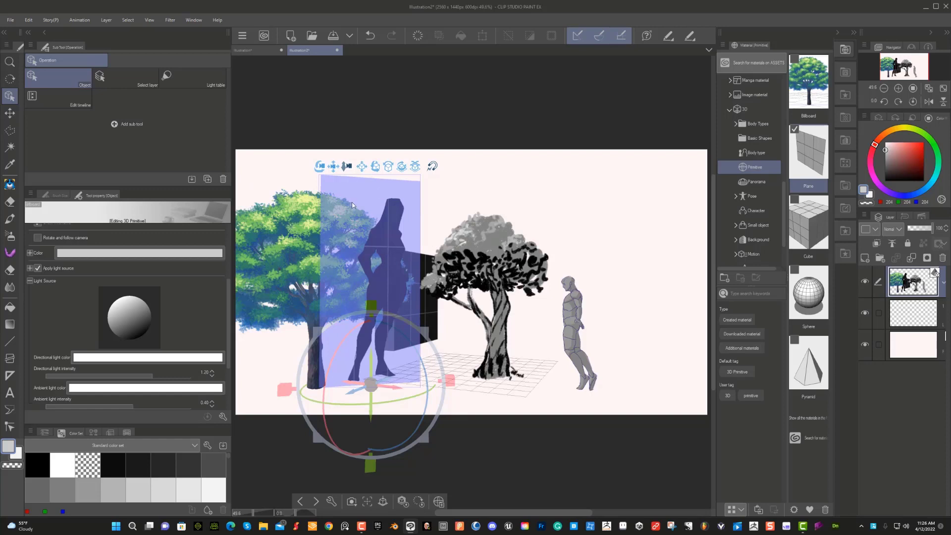
left_click_drag(183, 314, 141, 327)
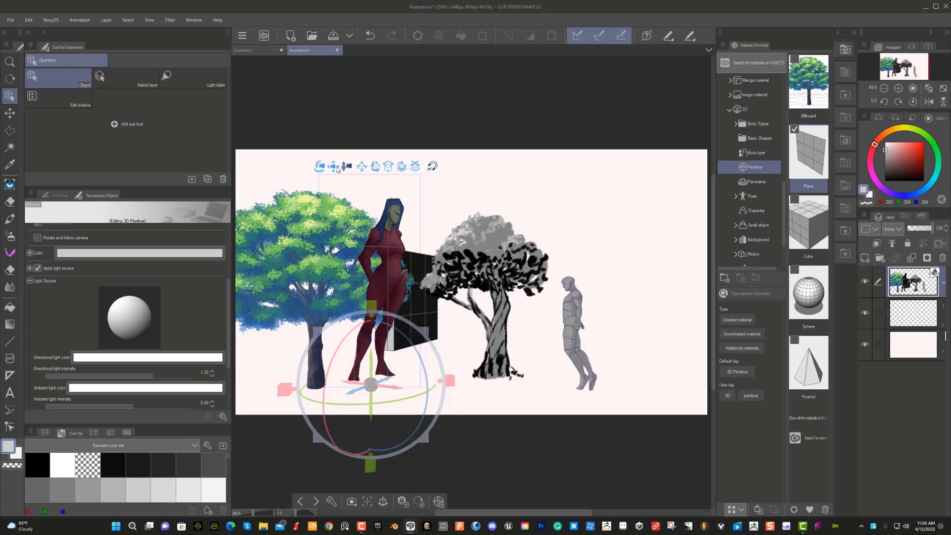
left_click_drag(319, 167, 35, 241)
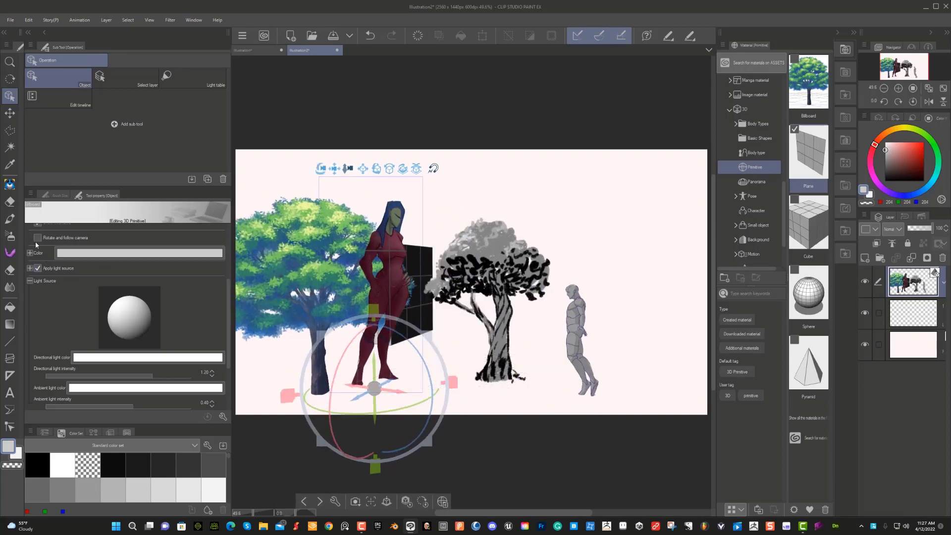
left_click(38, 238)
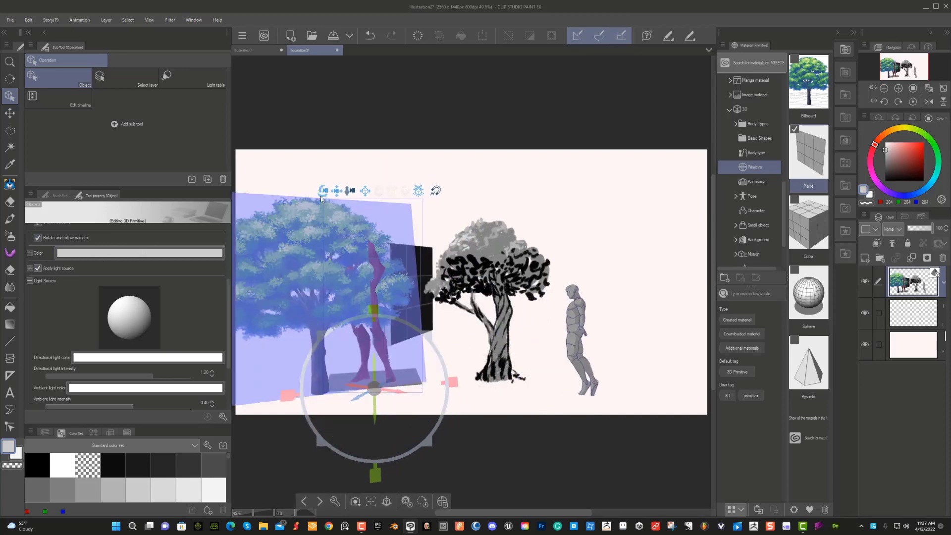
Delete the woman billboard and both tree billboards, then select the cube primitive
mouse_move(322, 191)
left_mouse_down()
mouse_move(284, 190)
mouse_move(322, 191)
left_mouse_up()
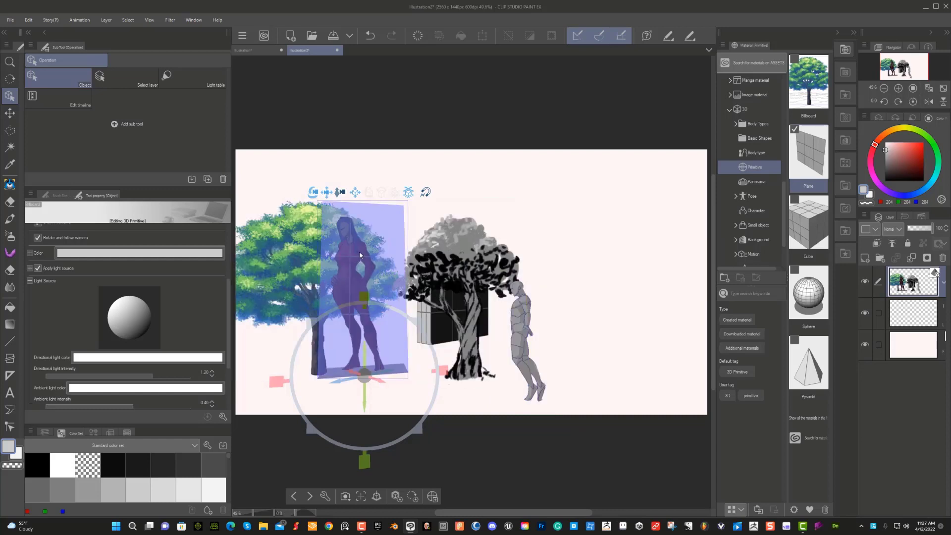
key("Delete")
key("Delete")
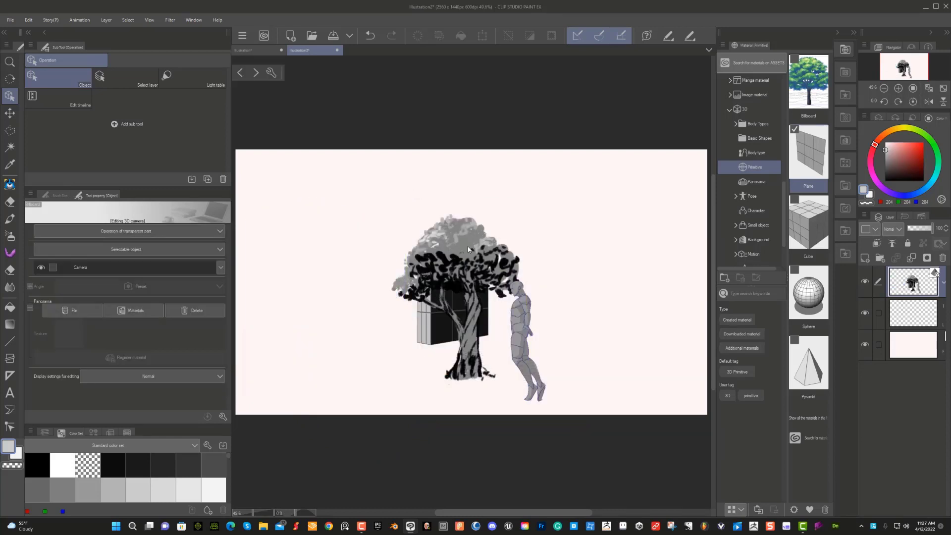
left_click(469, 249)
key("Delete")
left_click(457, 278)
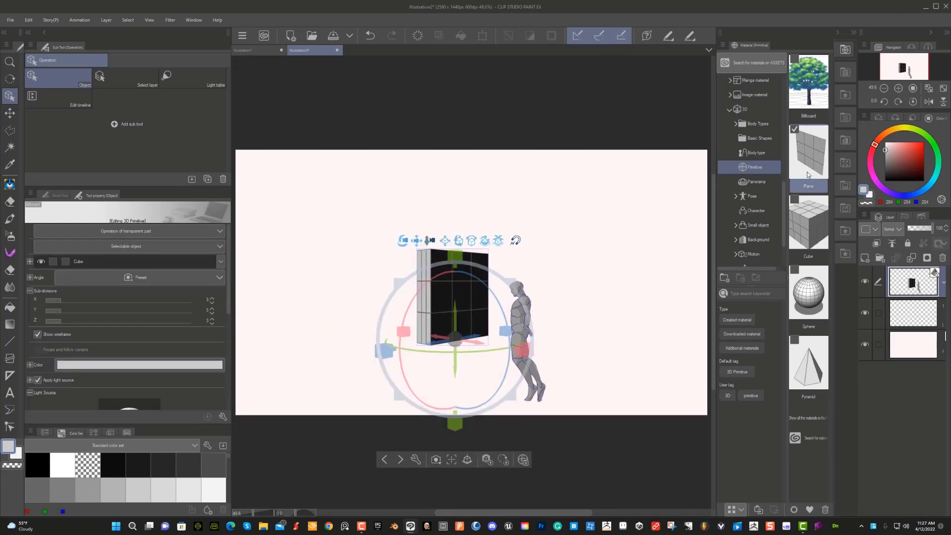
Drag the Park panorama from Material > 3D > Panorama onto the canvas and accept downloading it
left_click(752, 182)
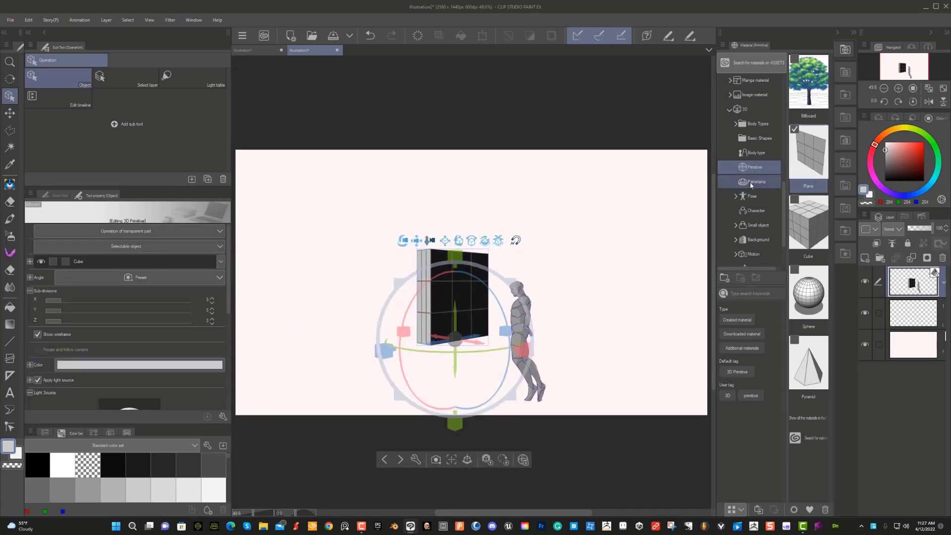
left_click(803, 97)
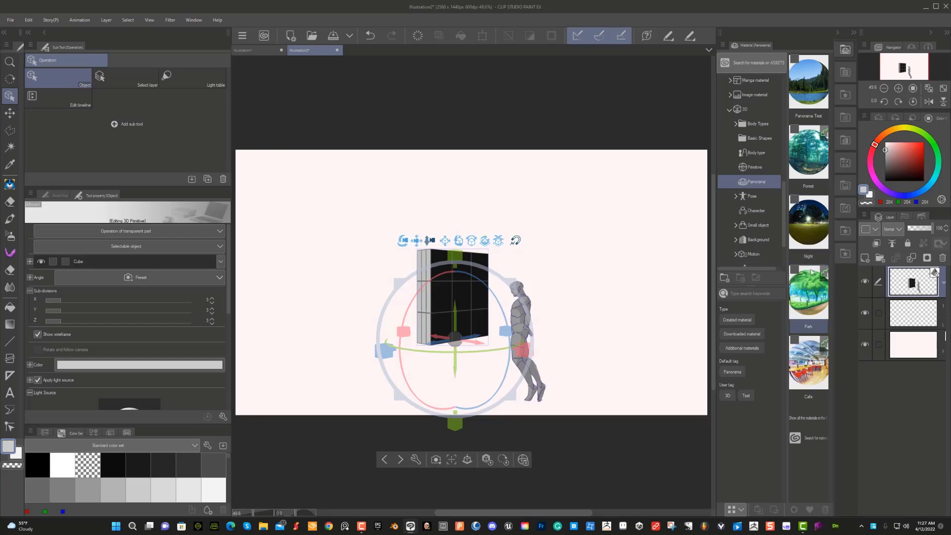
left_click_drag(810, 286, 574, 327)
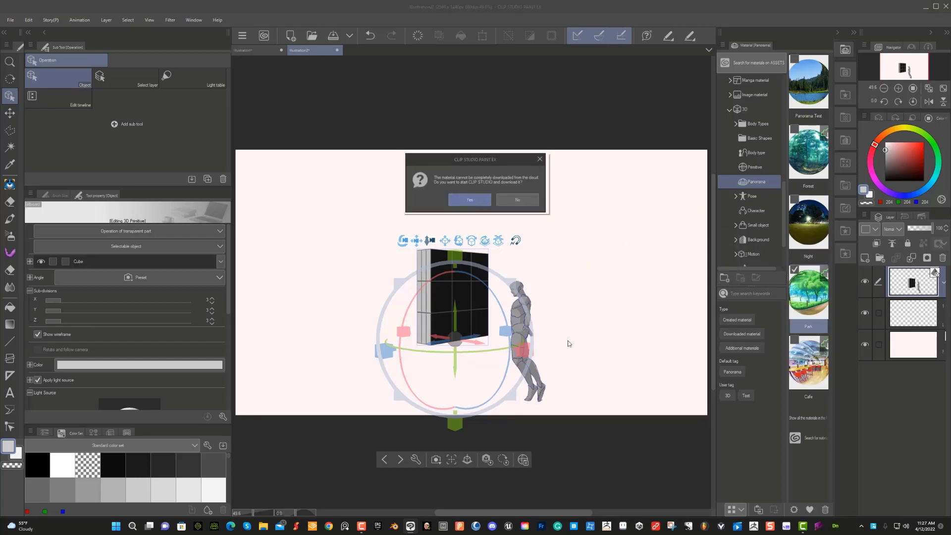
left_click(458, 202)
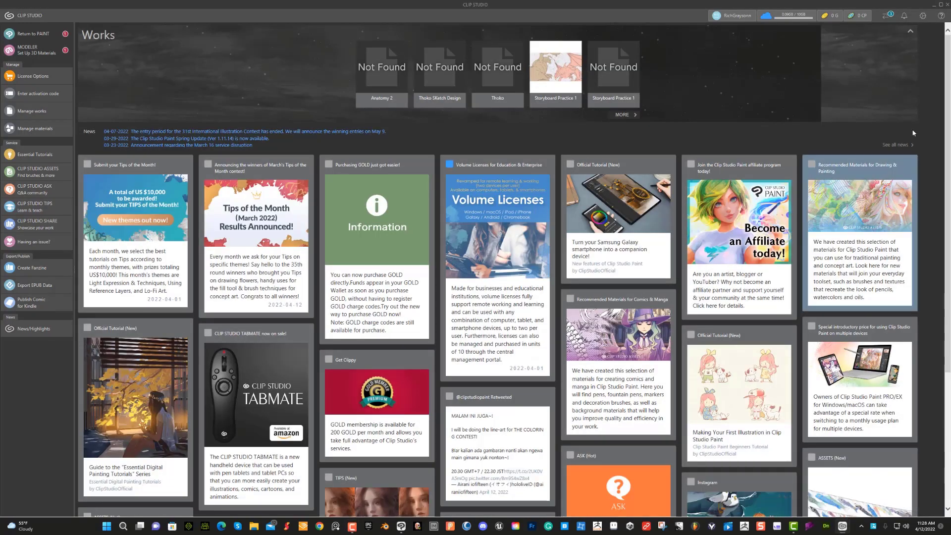
Confirm in Communication Management that Park downloaded successfully, then return to Clip Studio Paint
left_click(886, 17)
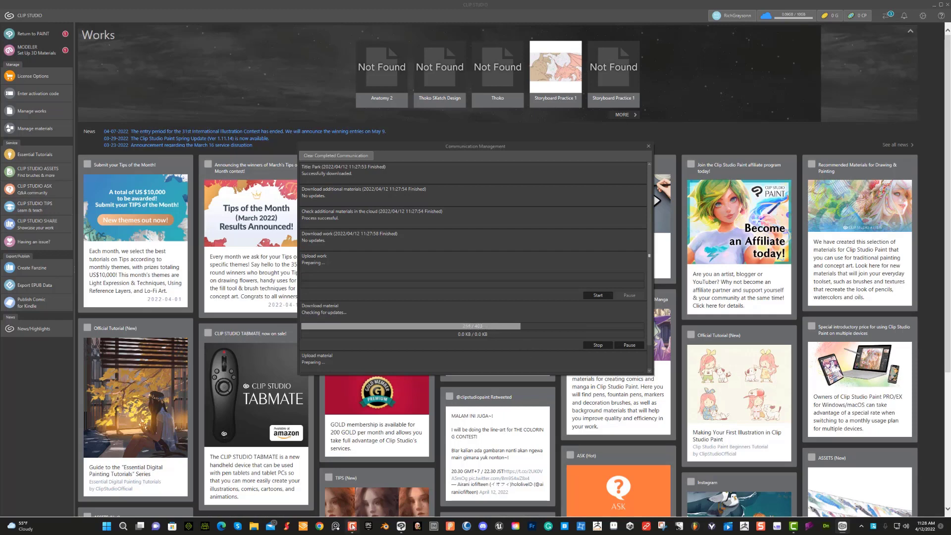
left_click(353, 526)
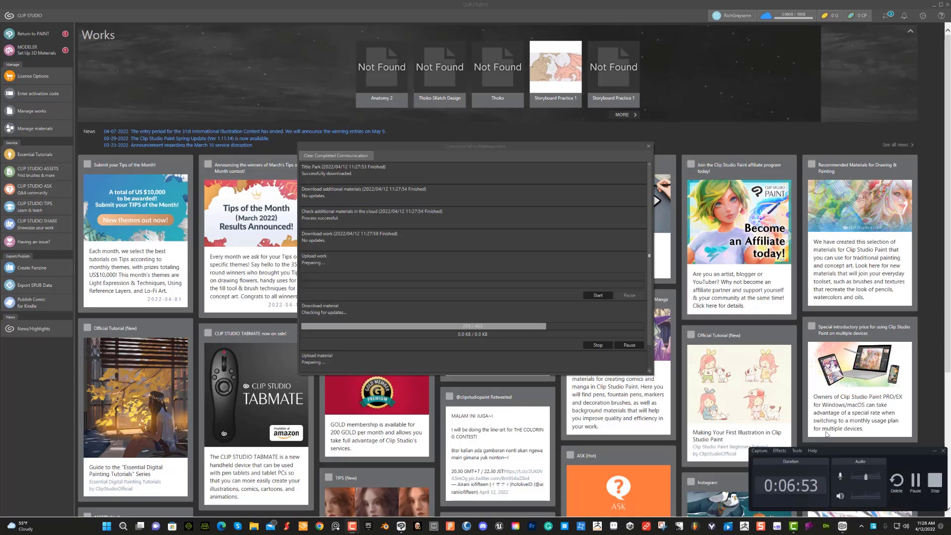
left_click(915, 480)
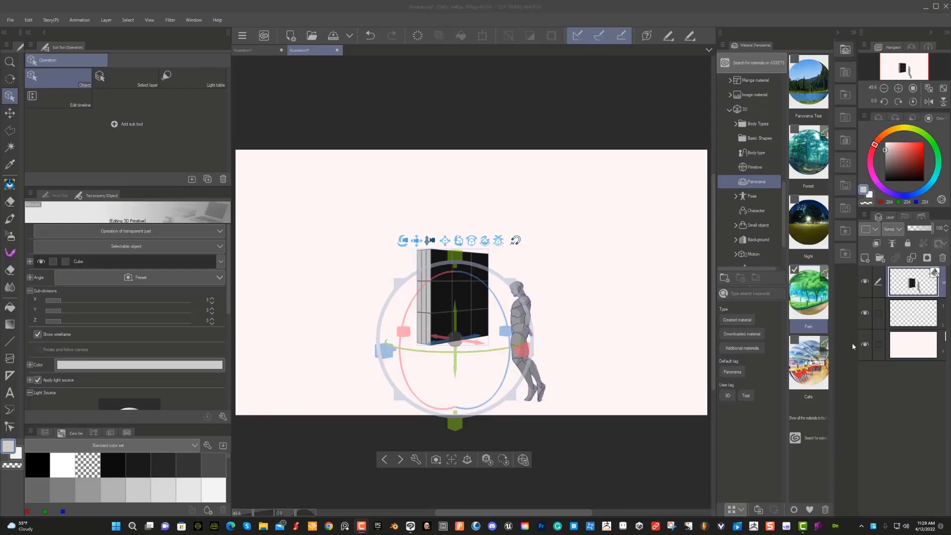
left_click(807, 293)
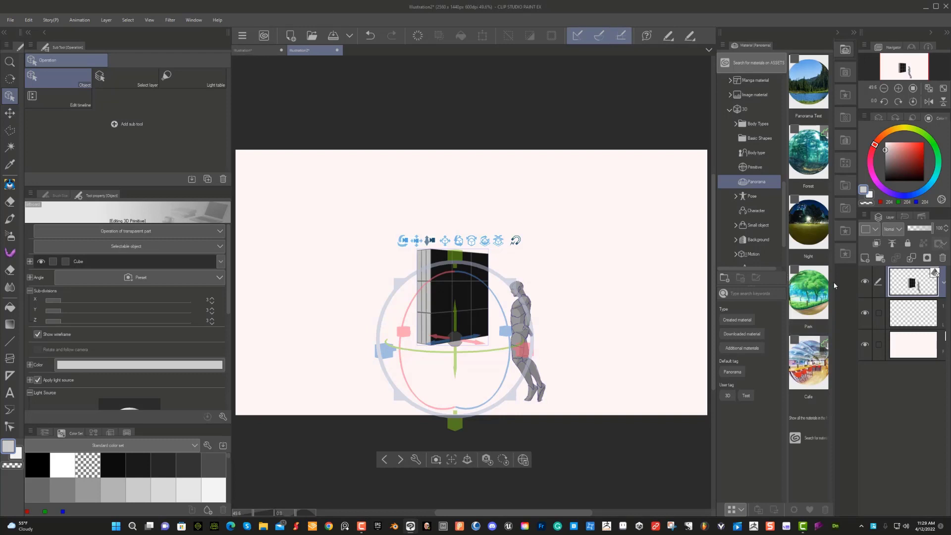
Set the Park panorama as the backdrop, select the mannequin, and orbit toward a park tree
left_click_drag(787, 280, 702, 268)
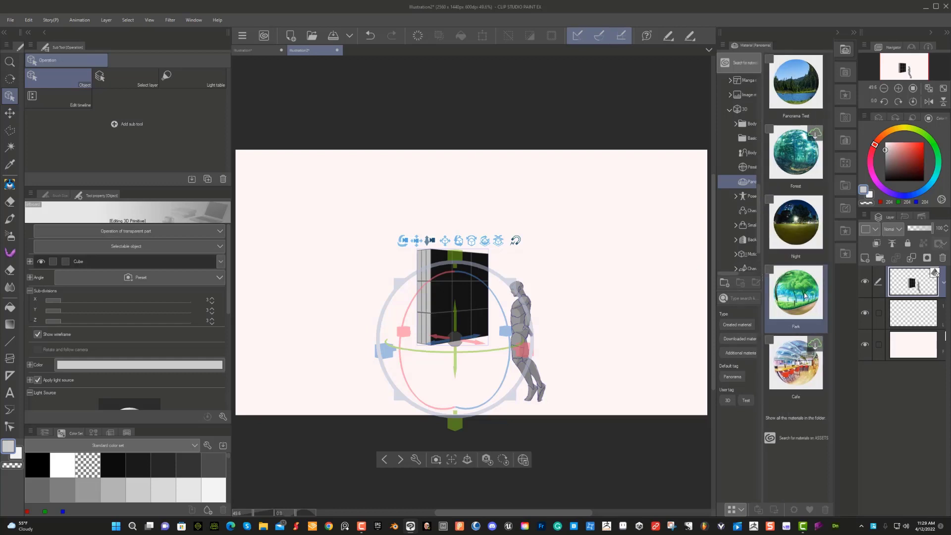
left_click_drag(804, 296, 547, 321)
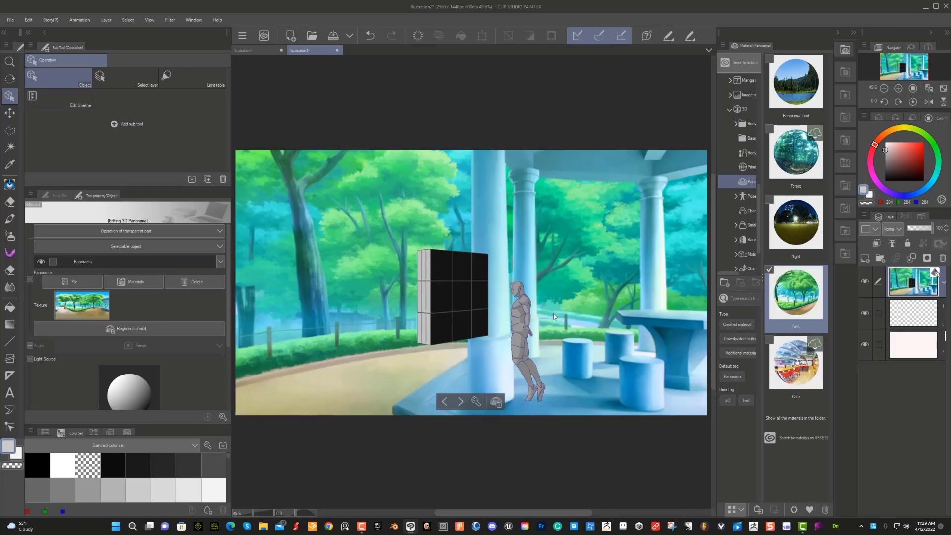
left_click(521, 327)
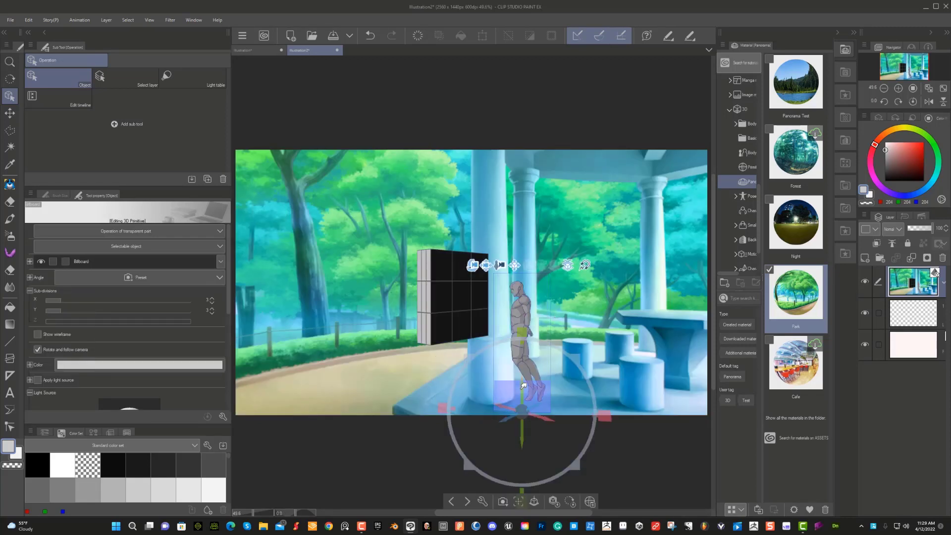
left_click_drag(470, 271, 357, 282)
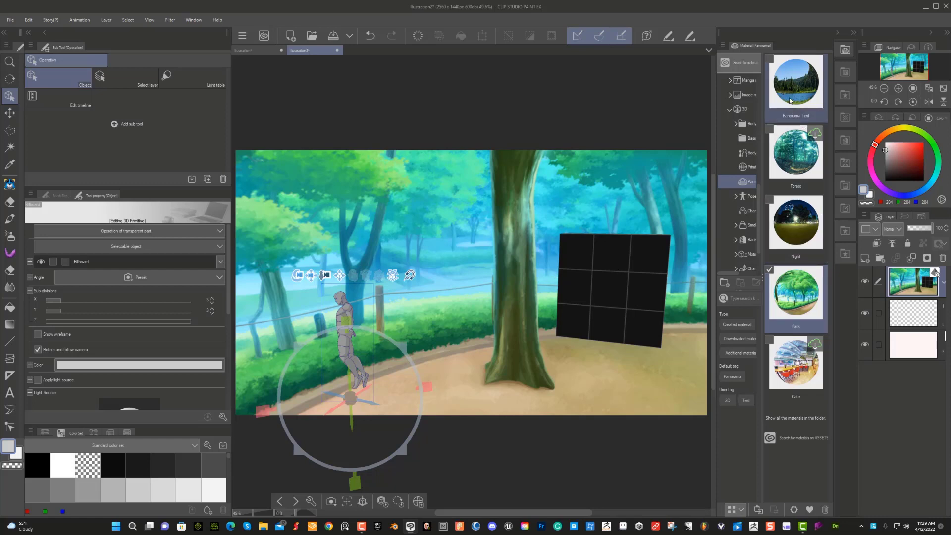
Delete the 3D scene layer and place the Panorama Test forest panorama on the canvas
left_click(915, 276)
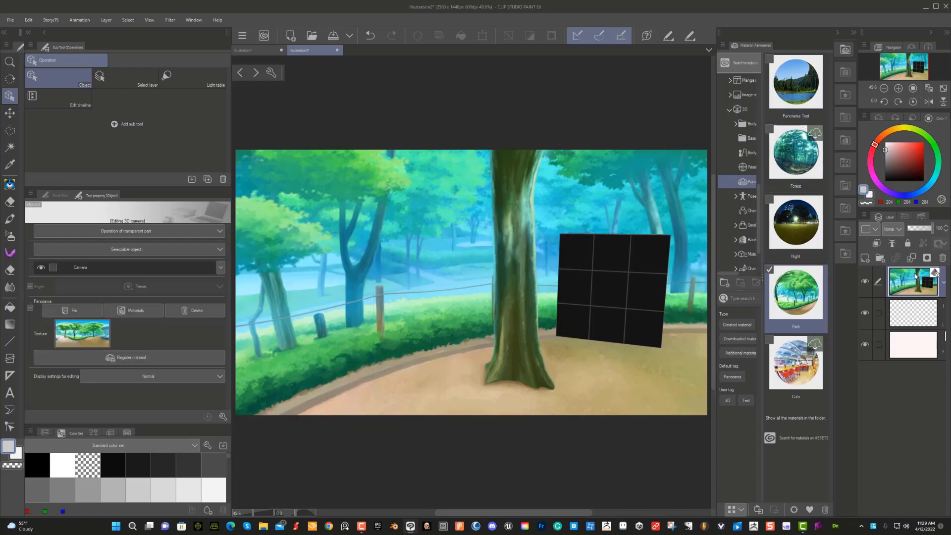
left_click(942, 258)
left_click(475, 200)
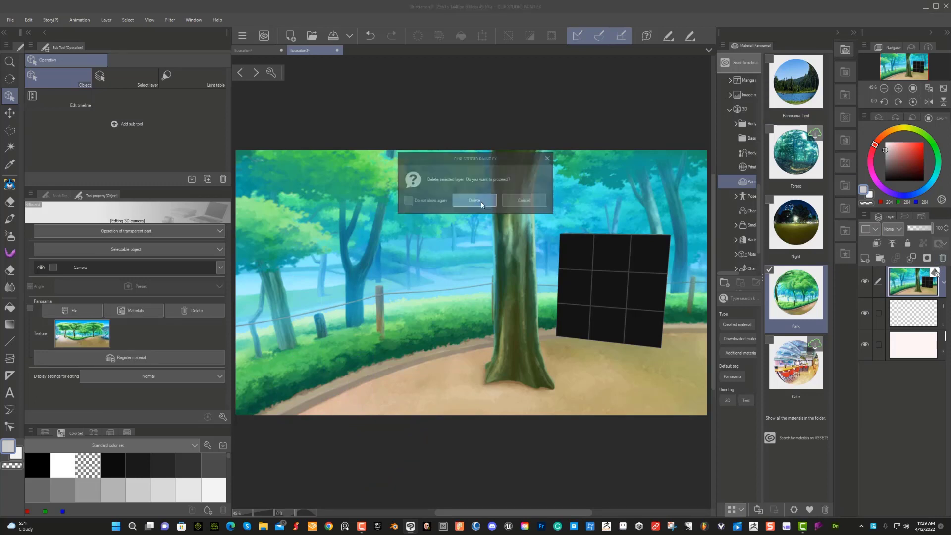
left_click(777, 90)
left_click_drag(777, 90, 434, 323)
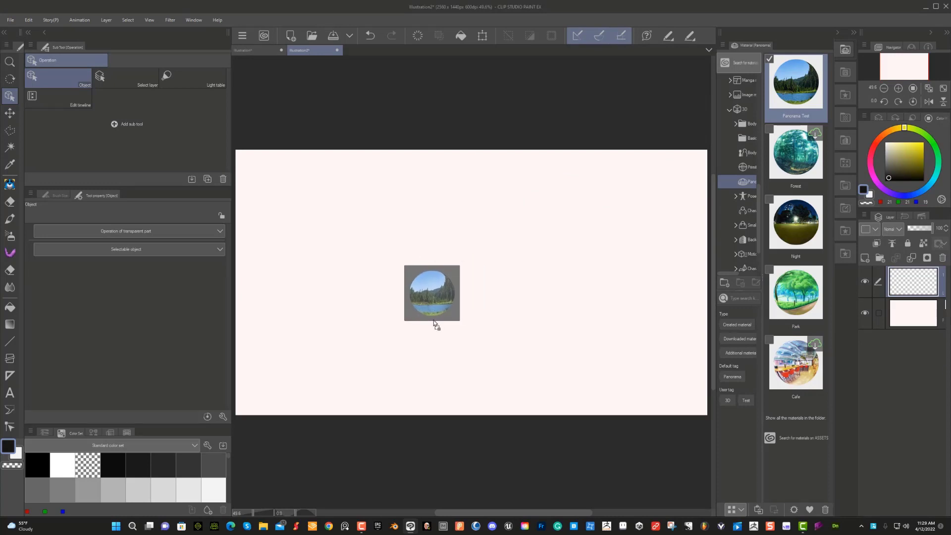
left_click_drag(434, 323, 433, 319)
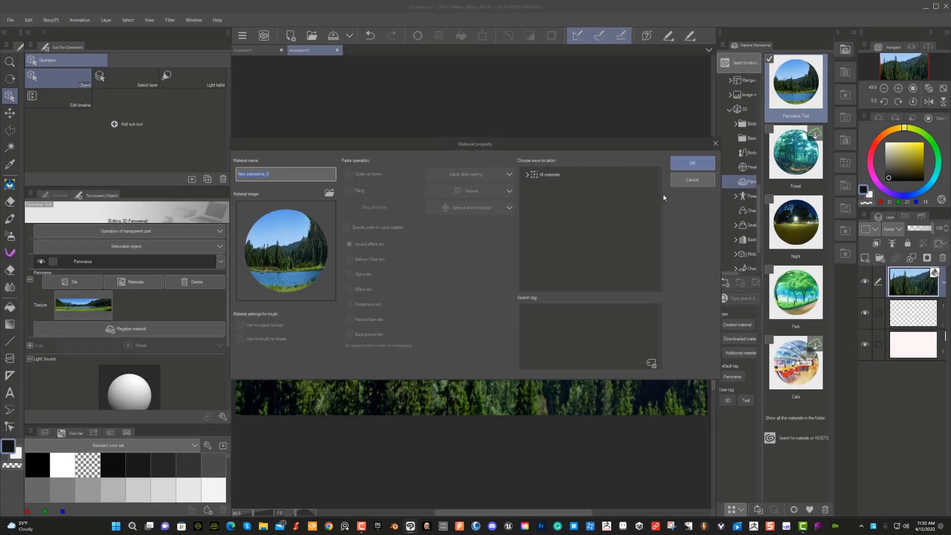
Attempt registering the panorama as a material, then cancel the Material property dialog
left_click(692, 163)
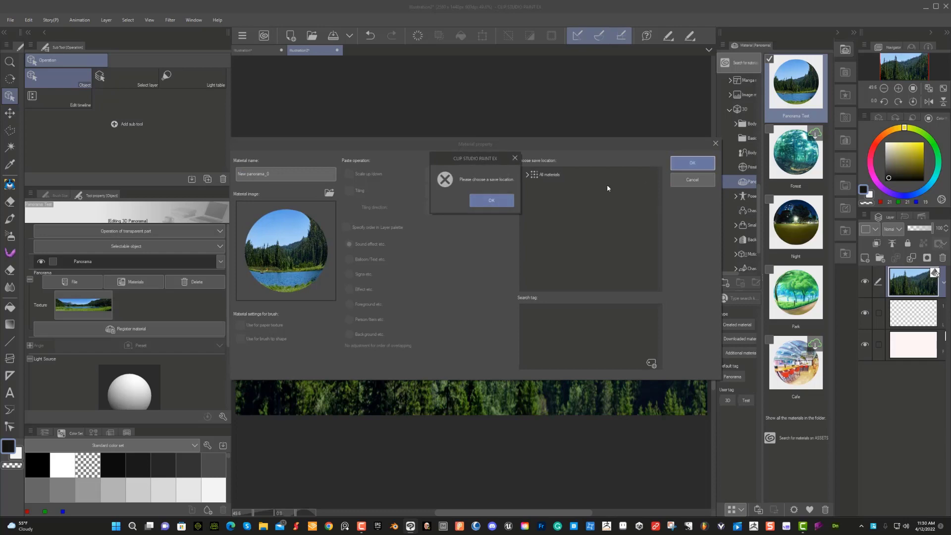
left_click(496, 201)
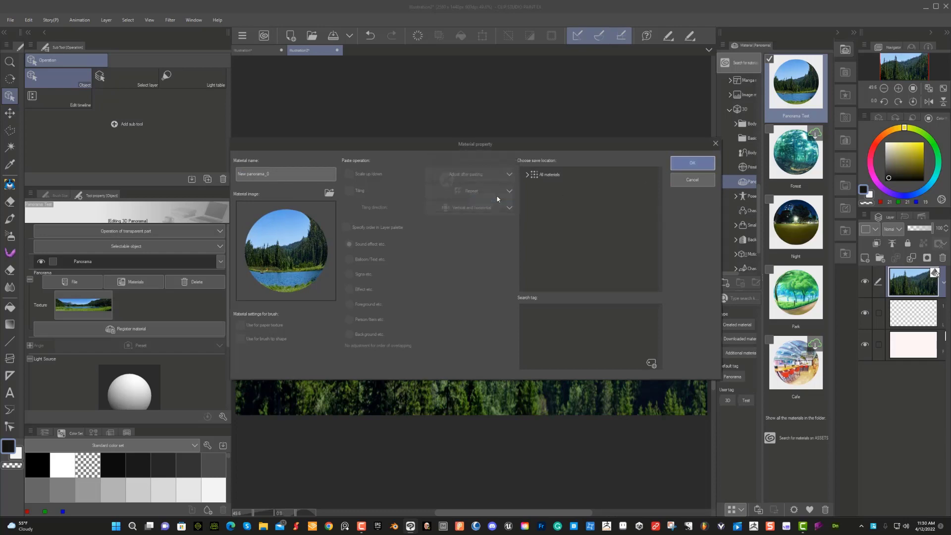
left_click(696, 181)
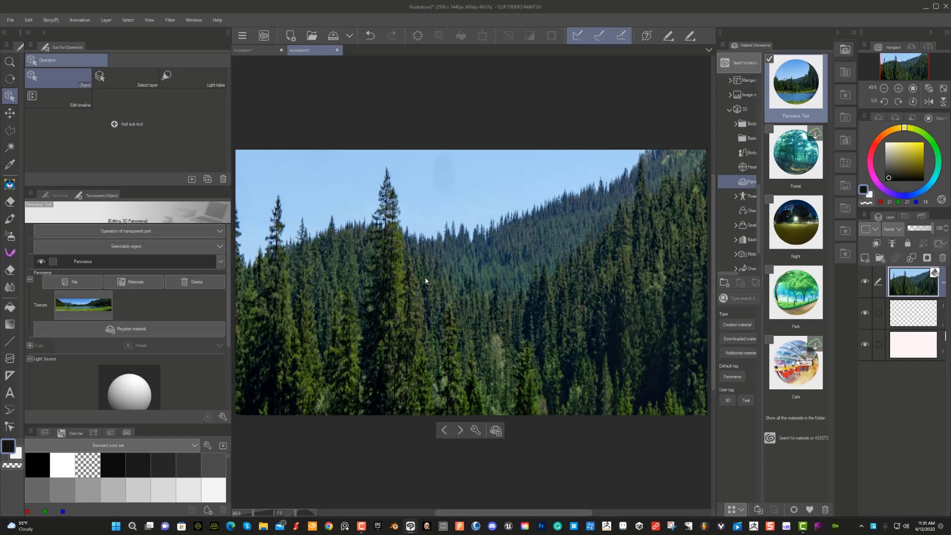
Review the panorama's Camera, Allocate, Preferences, Light Source and Object list pages, toggling the Panorama lock
left_click(223, 416)
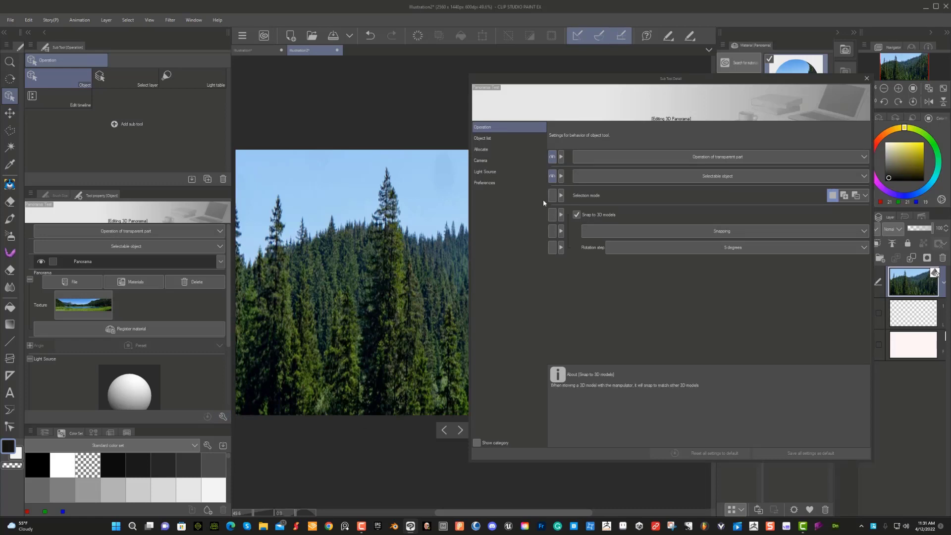
left_click(500, 162)
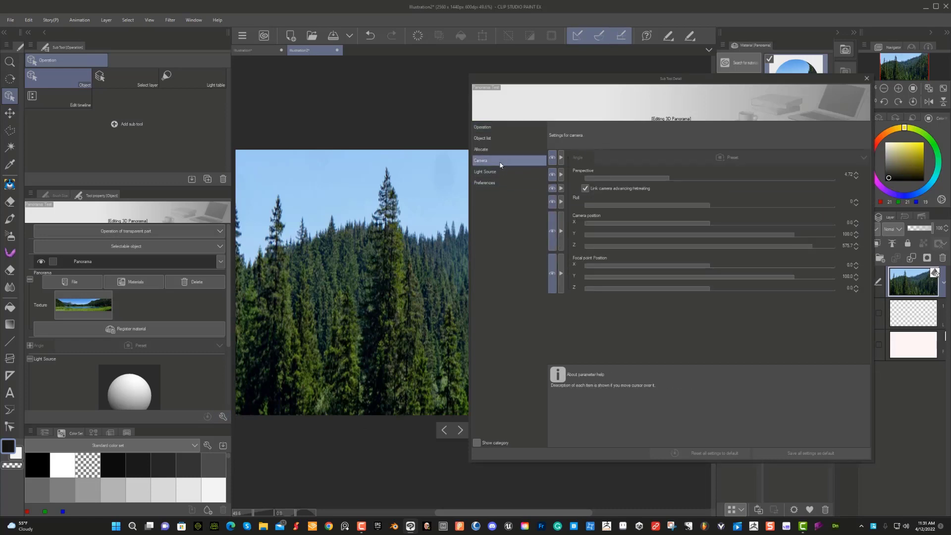
left_click(500, 171)
left_click(501, 151)
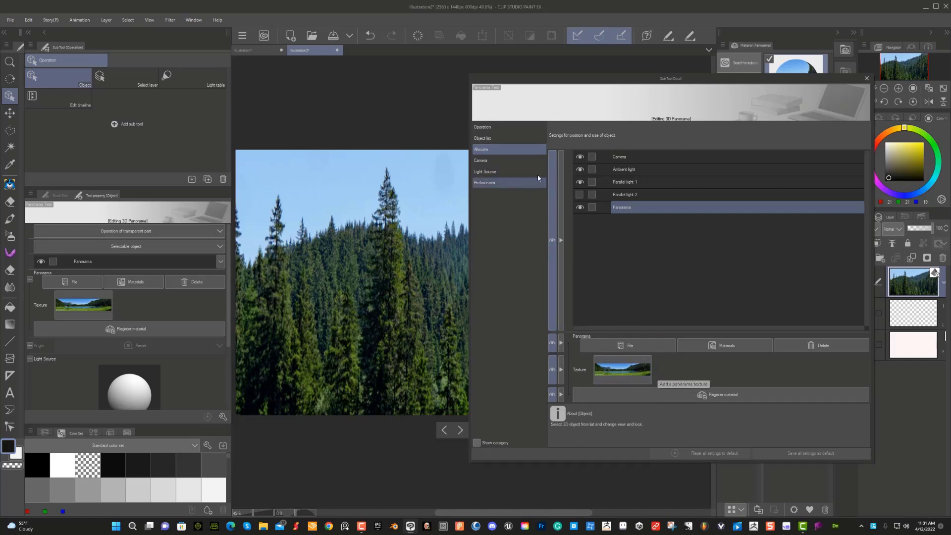
left_click(592, 208)
left_click(592, 207)
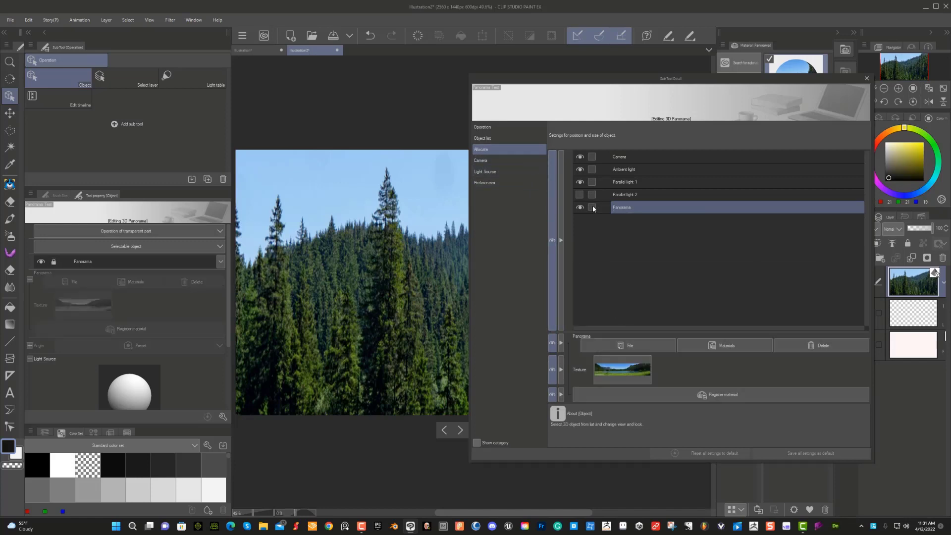
left_click(512, 176)
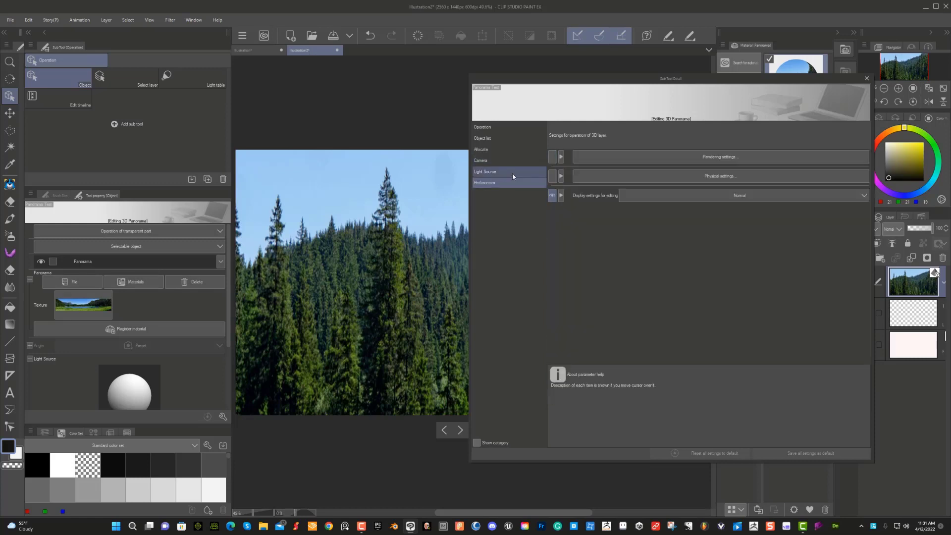
left_click(513, 173)
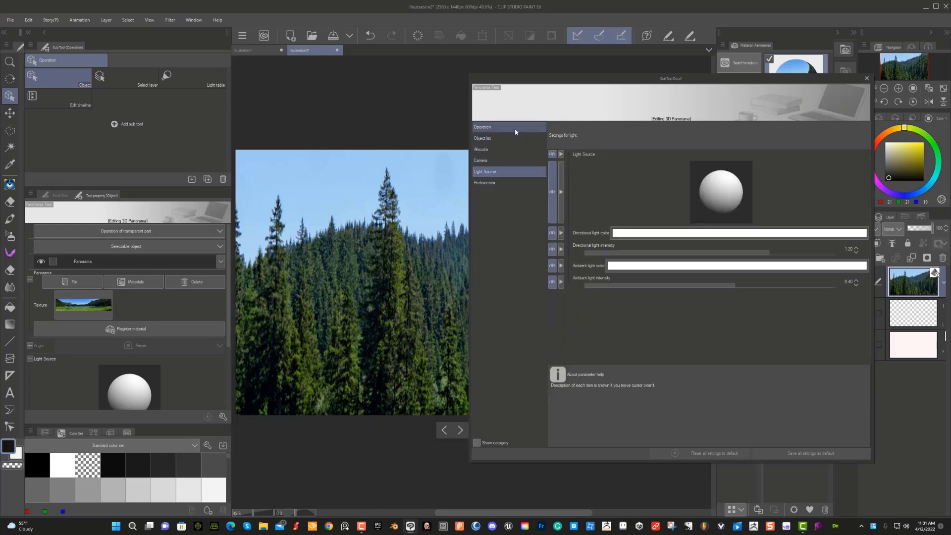
left_click(515, 138)
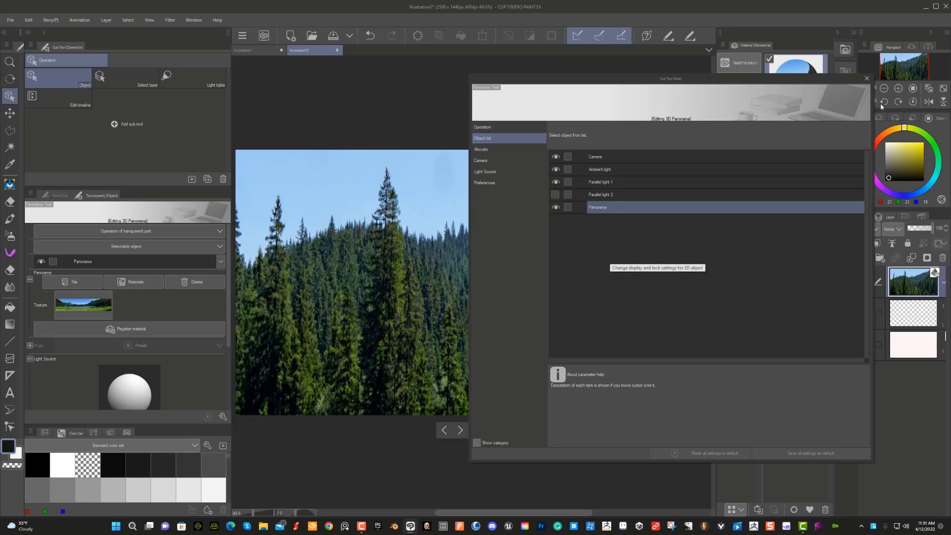
left_click(866, 79)
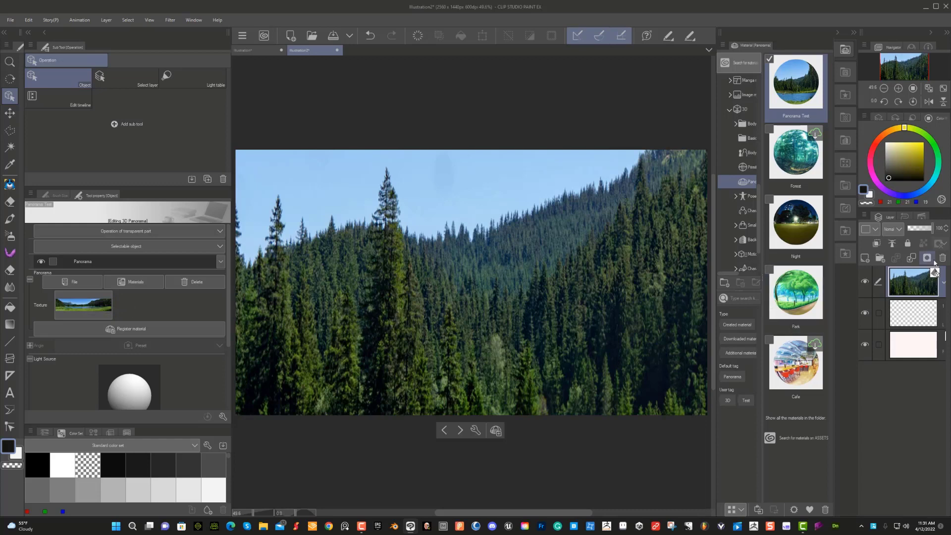
Replace the forest panorama with the Night panorama and tilt the view to show the ground
key("Delete")
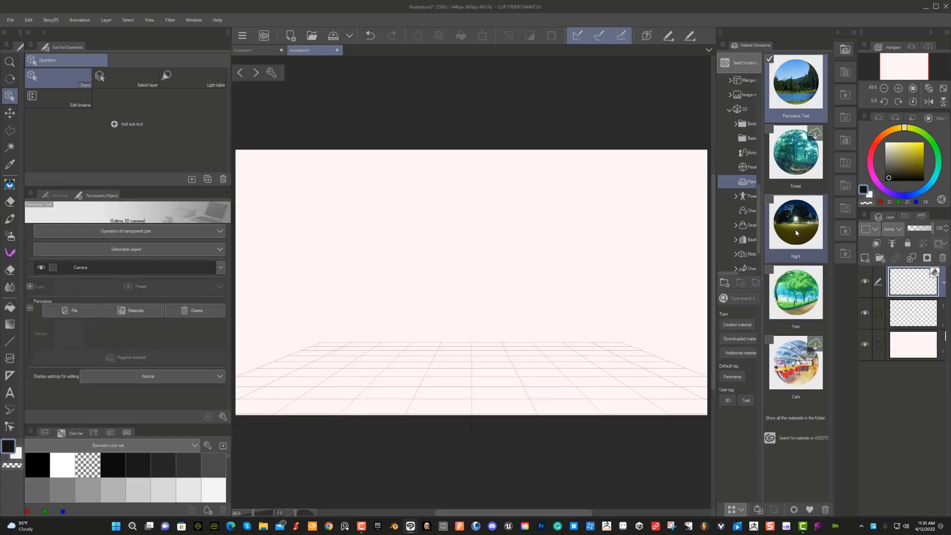
left_click_drag(795, 233, 508, 369)
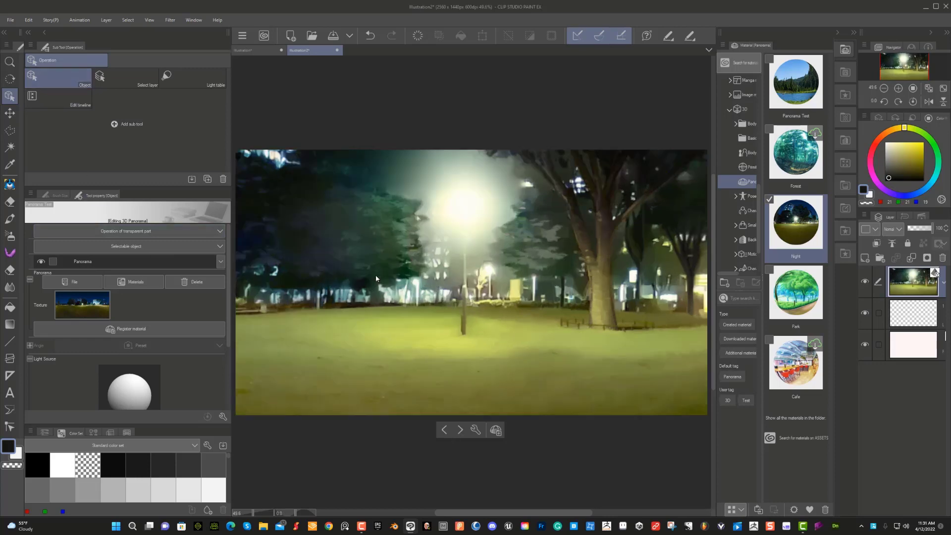
left_click_drag(375, 275, 375, 288)
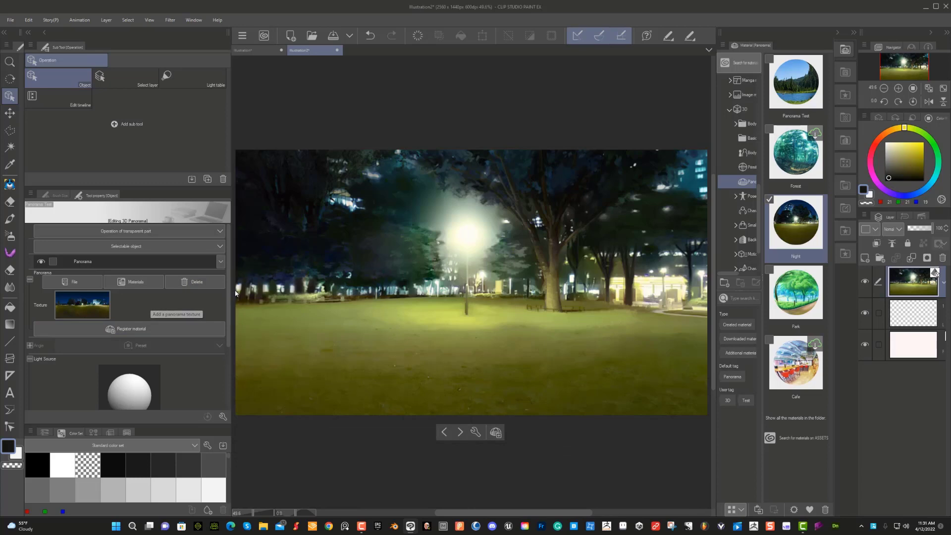
scroll(229, 336, "down", 3)
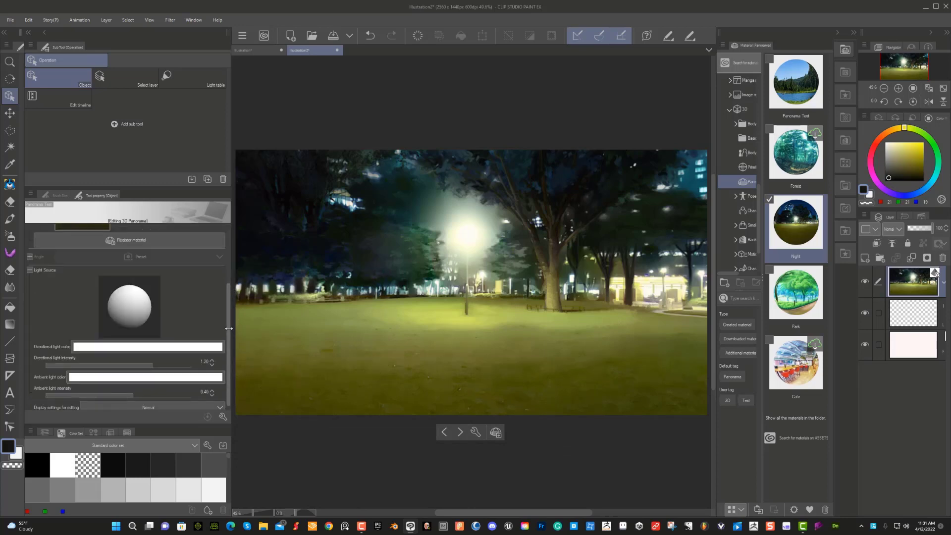
scroll(229, 344, "up", 3)
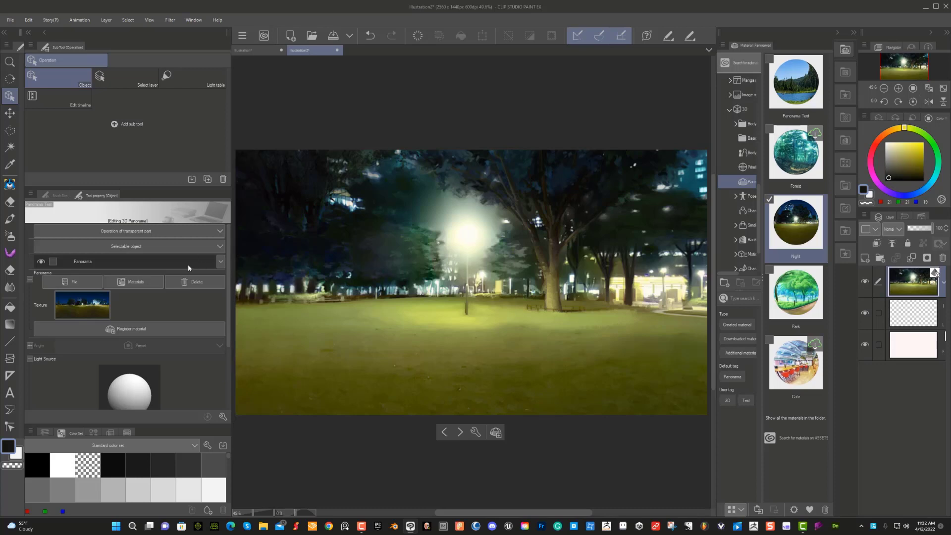
Check the object list and detailed settings, reselect the panorama layer and show the ground grid
left_click(221, 262)
left_click(219, 262)
left_click(474, 433)
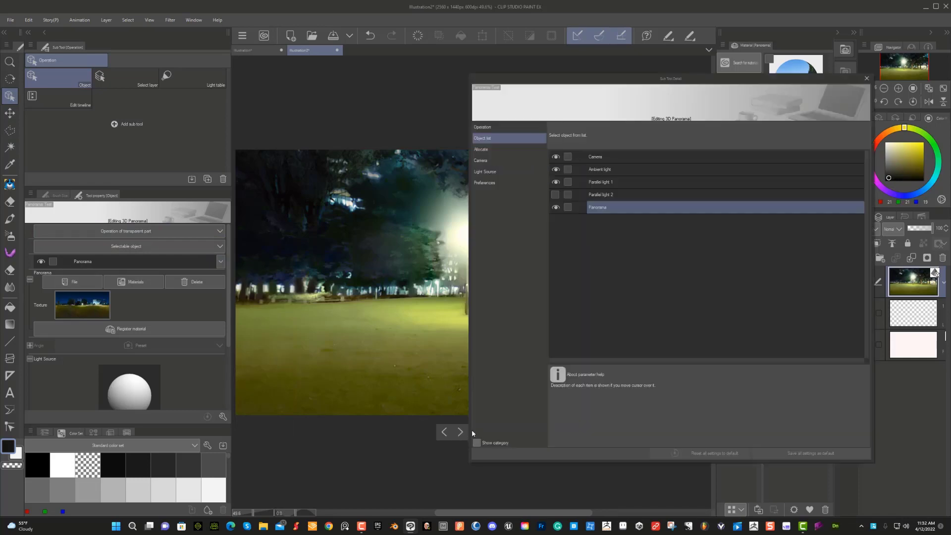
left_click(866, 79)
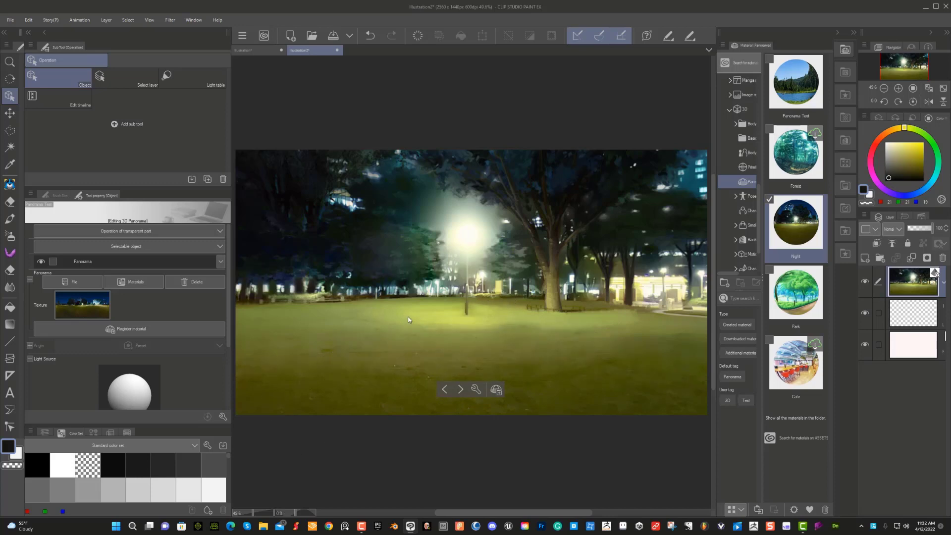
left_click(911, 315)
left_click(914, 290)
left_click(935, 274)
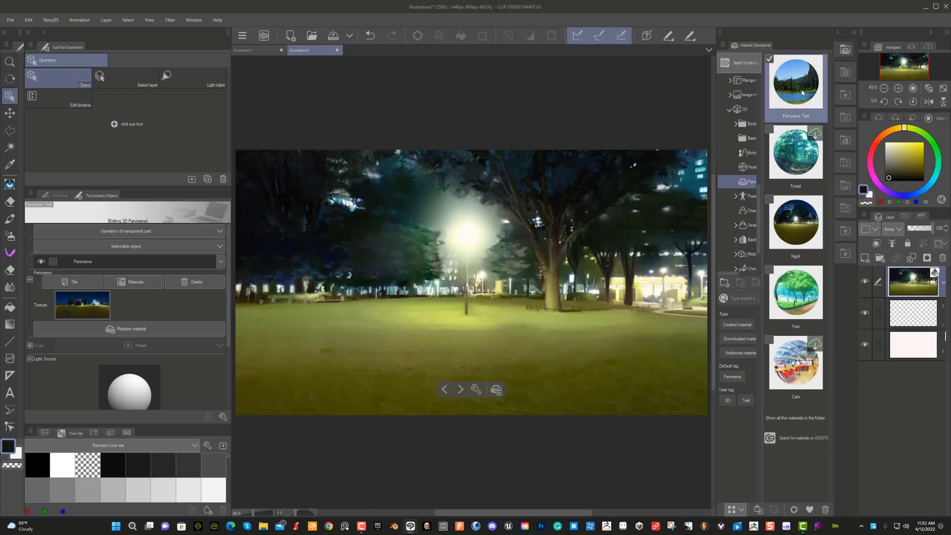
left_click(792, 330)
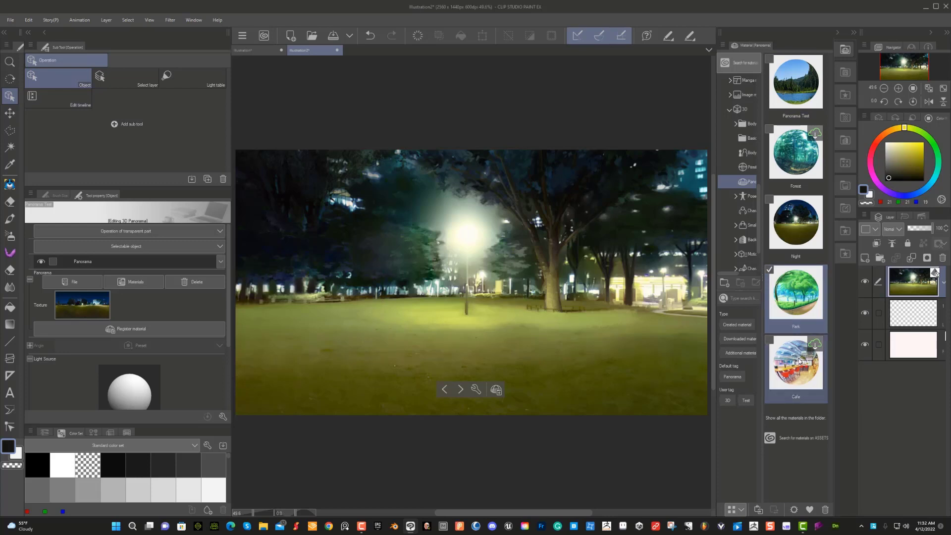
Search CLIP STUDIO ASSETS for 'Panorama' and scroll through the 36 results
left_click(771, 439)
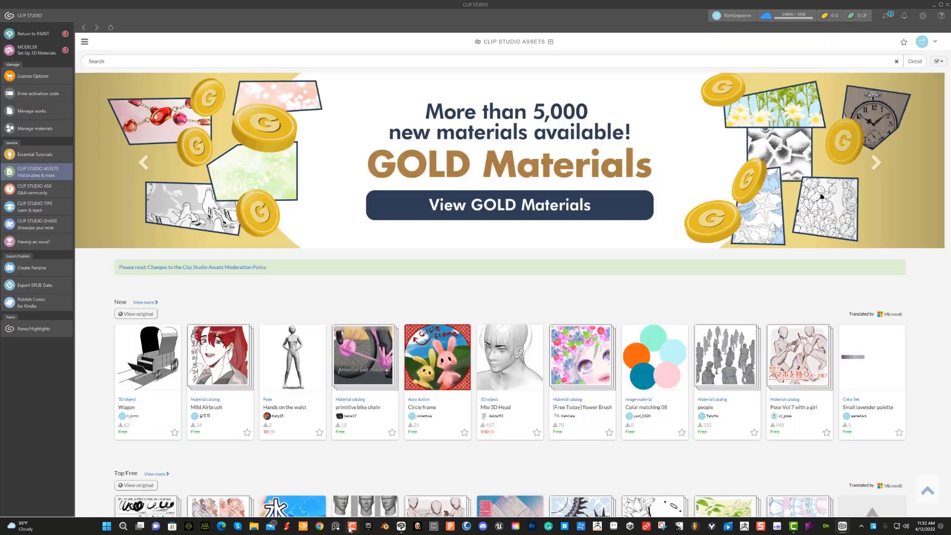
left_click(209, 61)
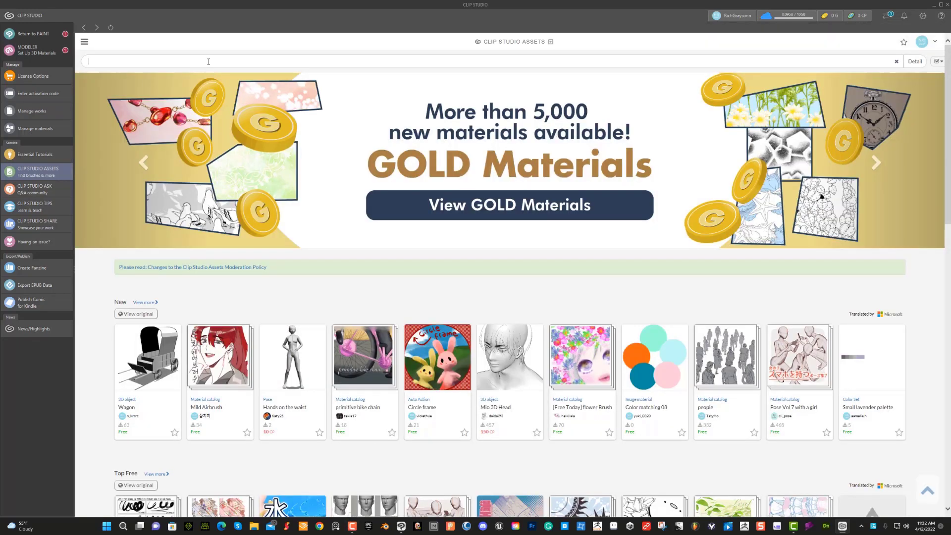
type("Panoram")
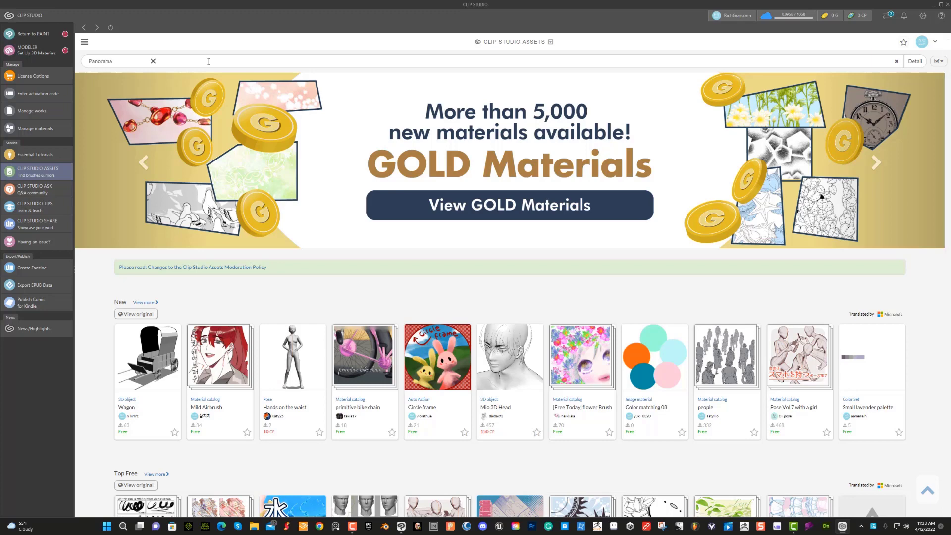
type("a")
key("Return")
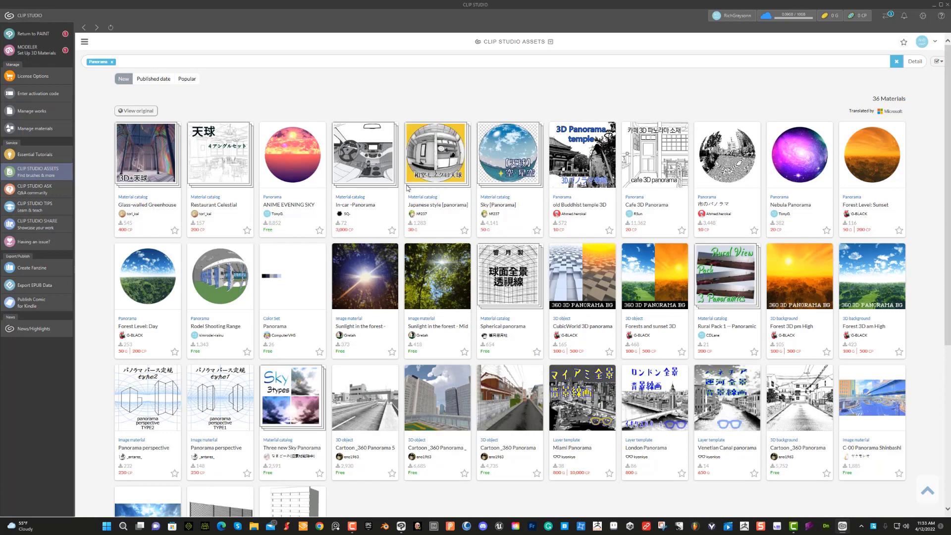
scroll(445, 302, "down", 5)
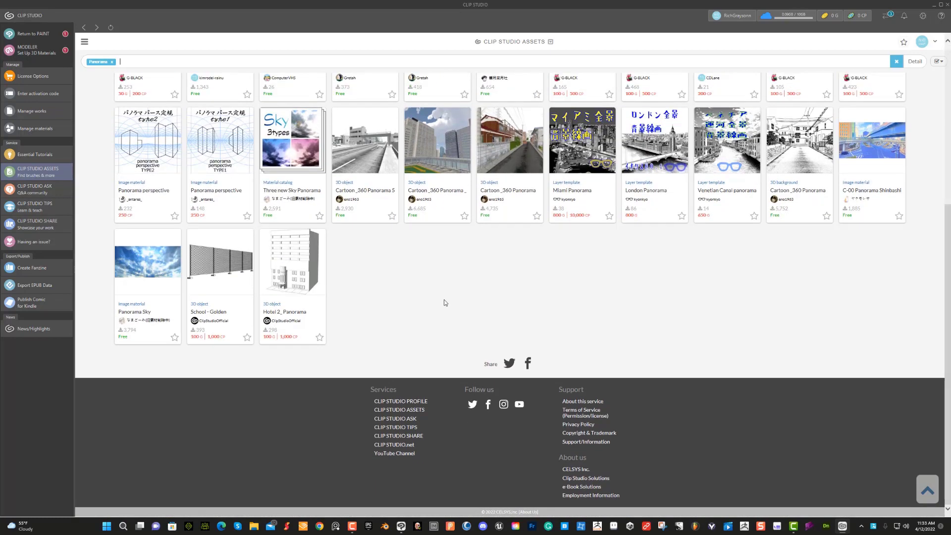
scroll(443, 299, "up", 3)
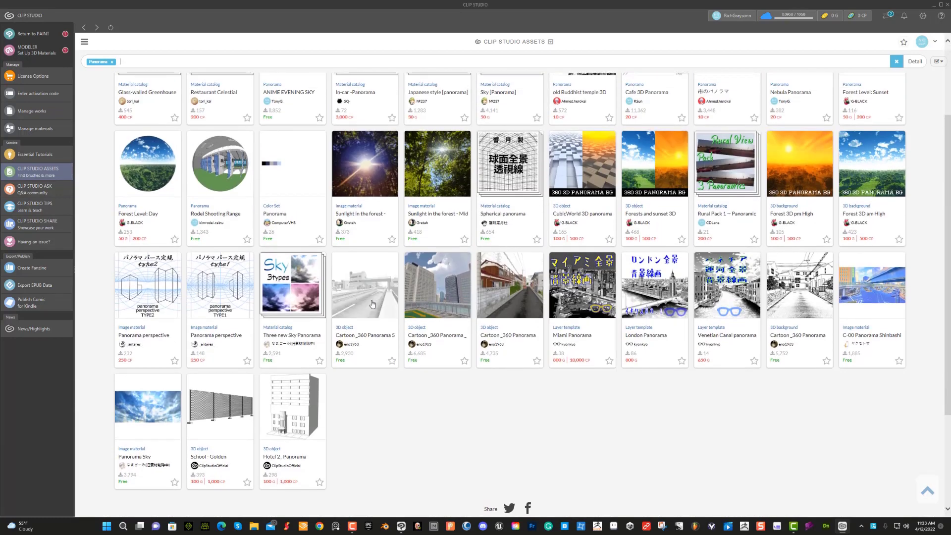
scroll(379, 334, "up", 3)
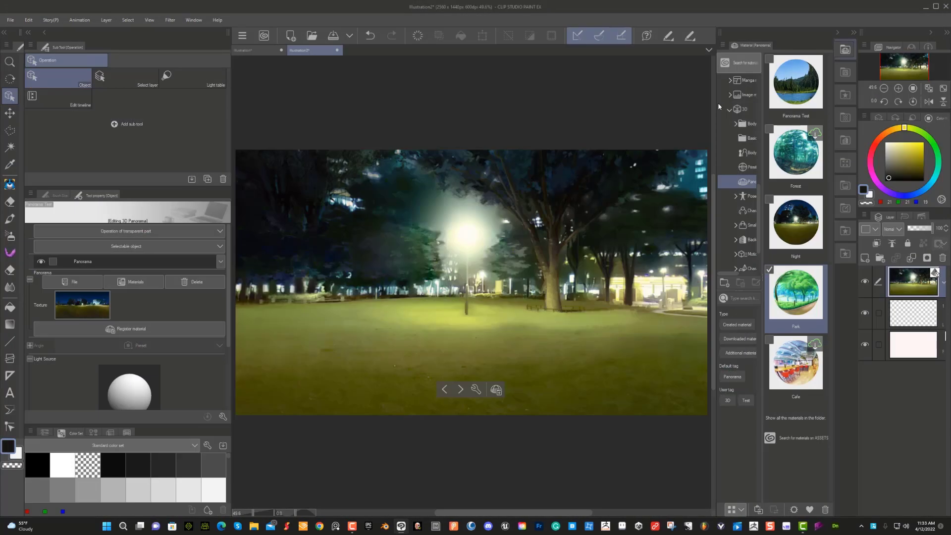
Switch to the Illustration document's 3D primitive scene
left_click(263, 52)
left_click(324, 48)
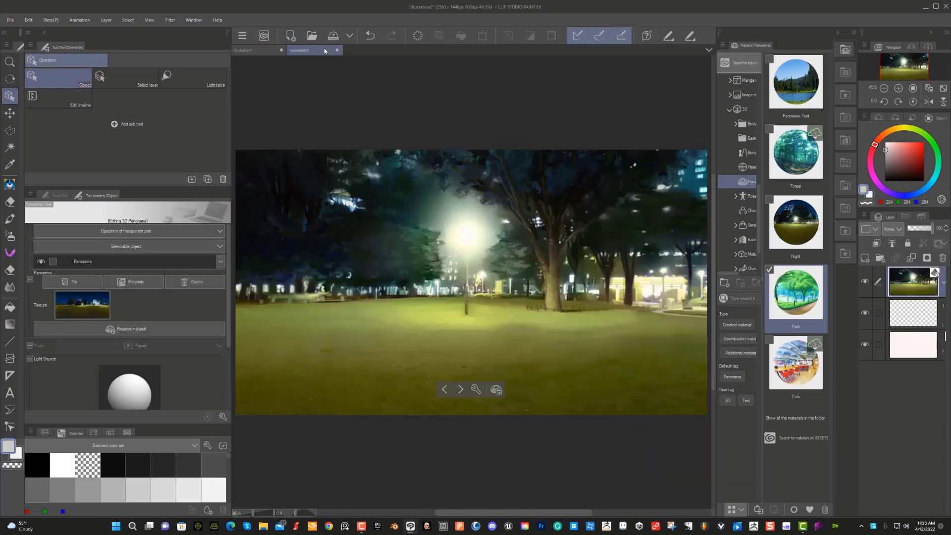
left_click(252, 47)
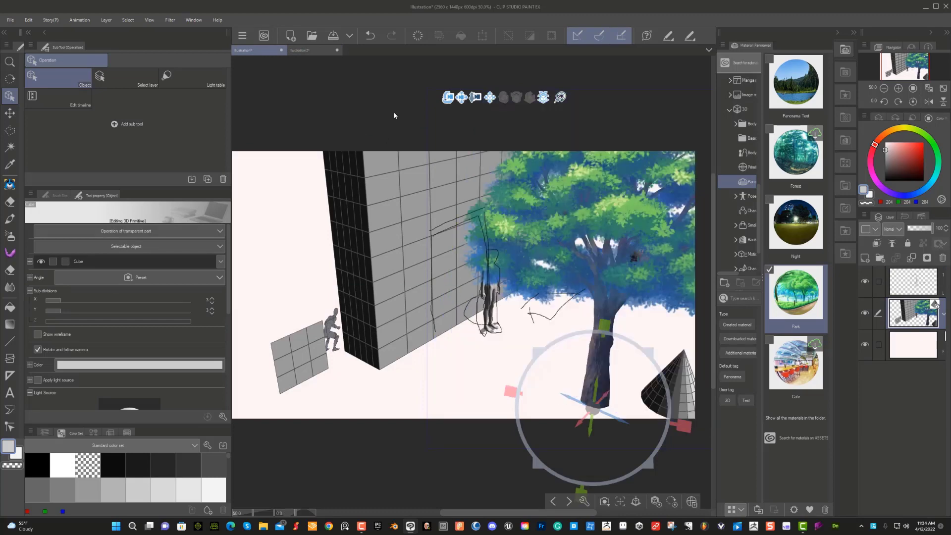
Move the mannequin's plane right and down across the ground, then pan the camera left
left_click_drag(436, 91, 347, 247)
left_click(322, 303)
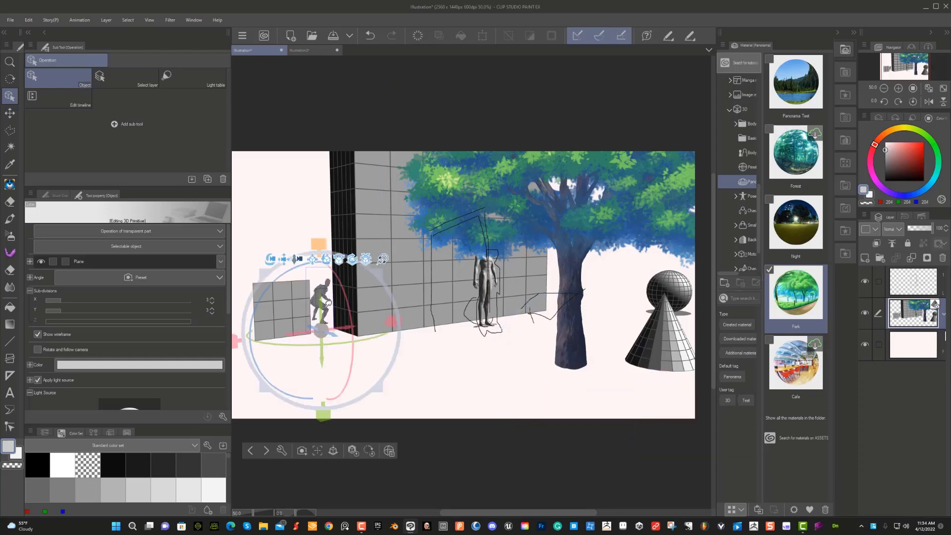
left_click_drag(338, 332, 456, 407)
left_click_drag(410, 294, 226, 286)
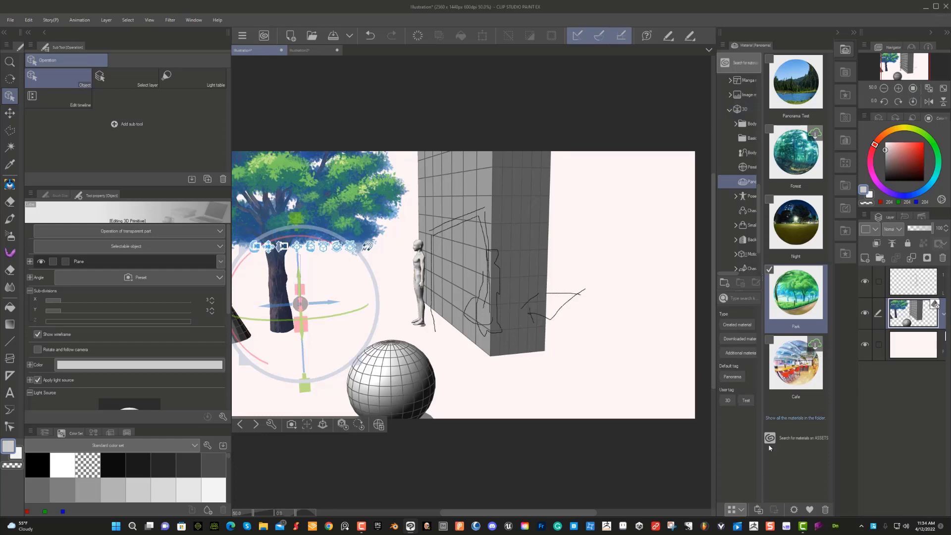
left_click(361, 526)
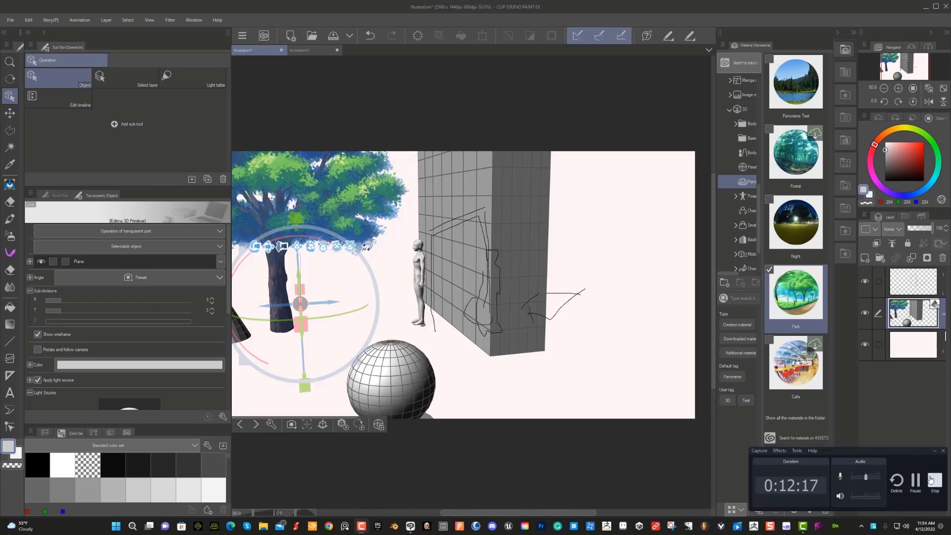